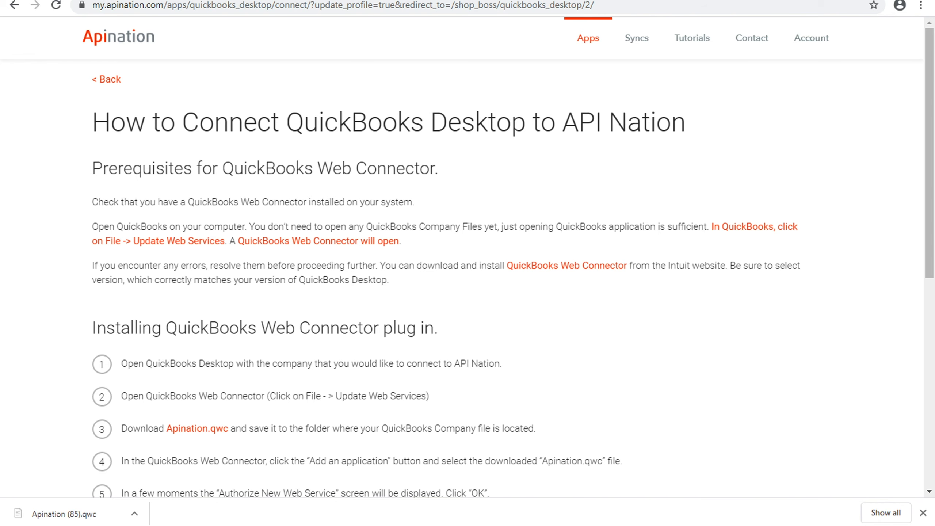
Switch to QuickBooks Desktop and launch the QuickBooks Web Connector through Update Web Services
click(287, 525)
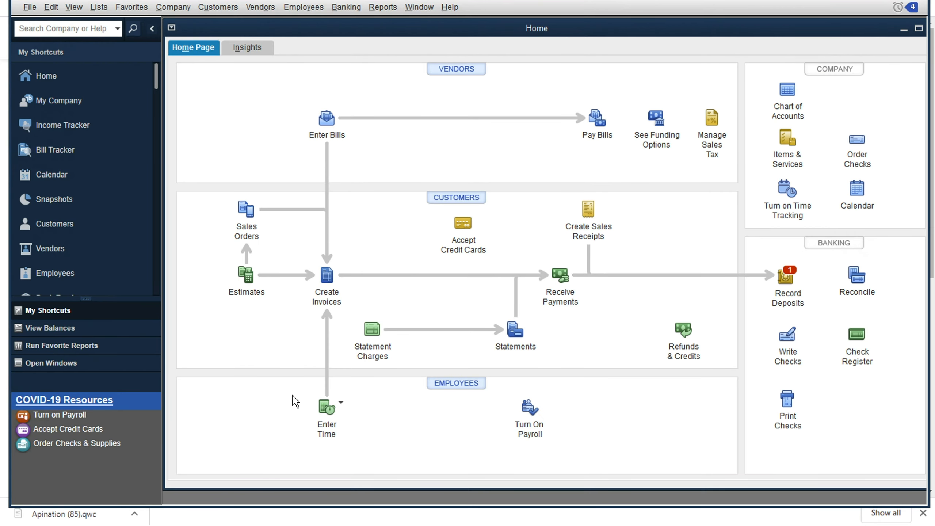
click(29, 8)
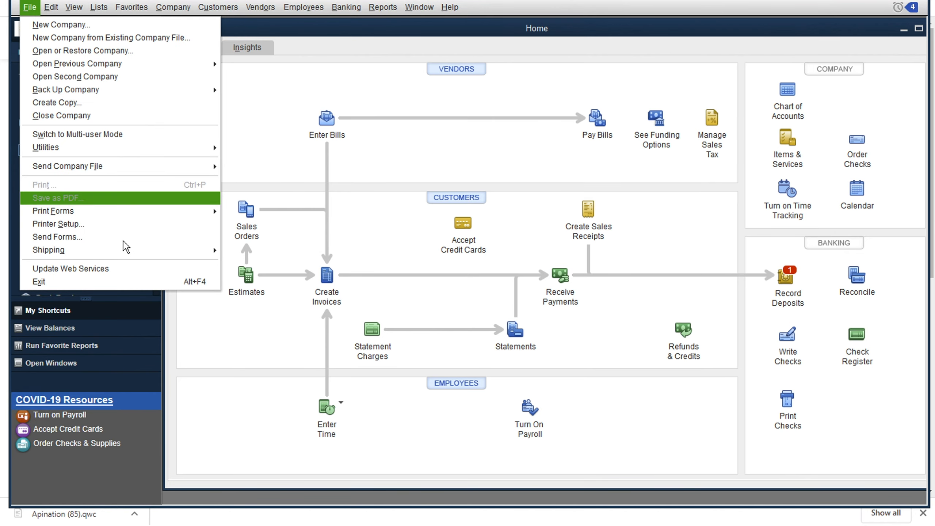
click(136, 275)
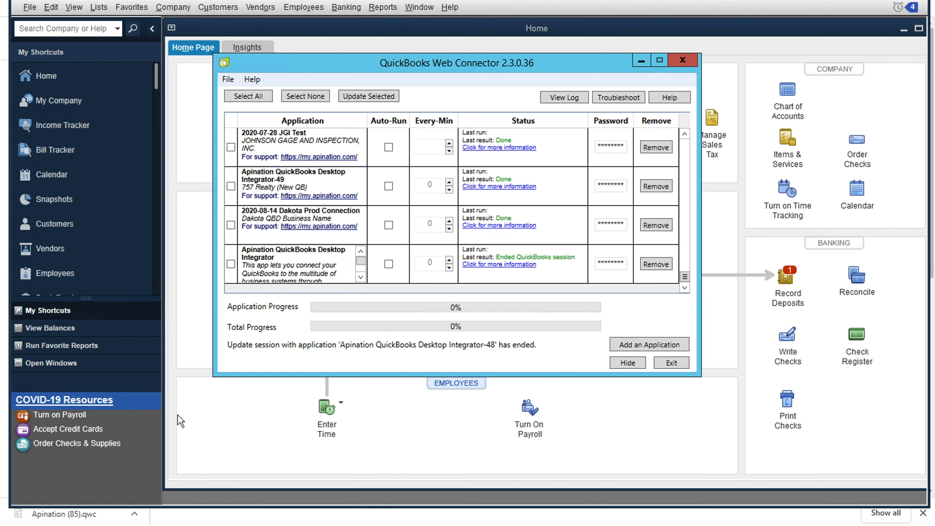
Return to the API Nation instructions in the browser and download the Apination.qwc file
click(173, 525)
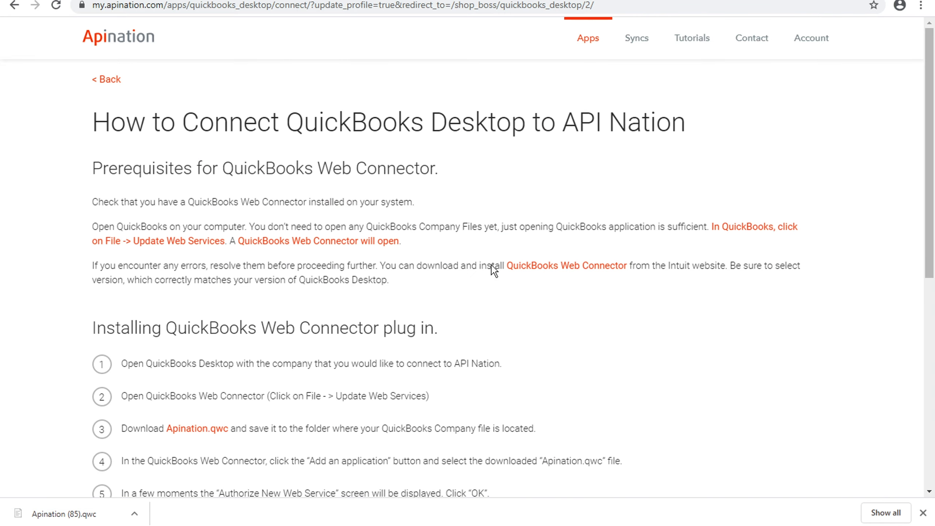
scroll(557, 194, down, 1)
scroll(557, 201, down, 3)
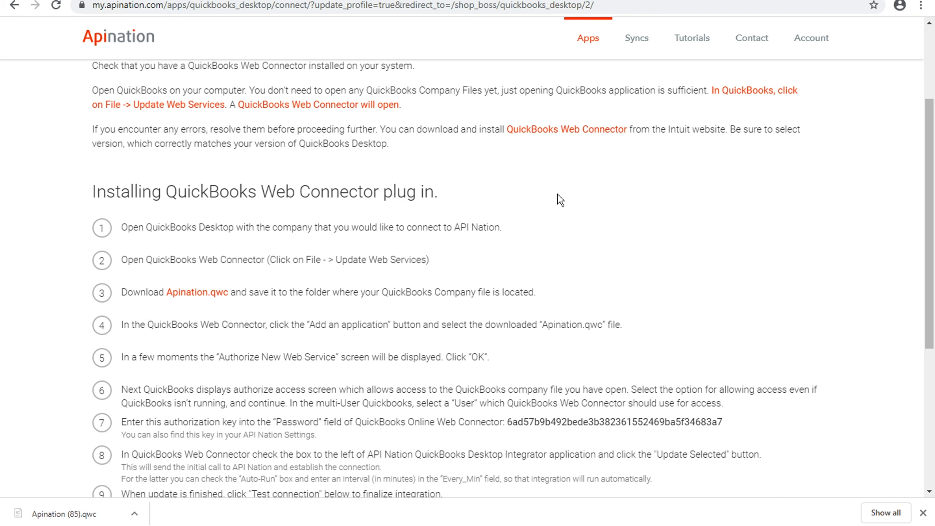
scroll(560, 200, down, 1)
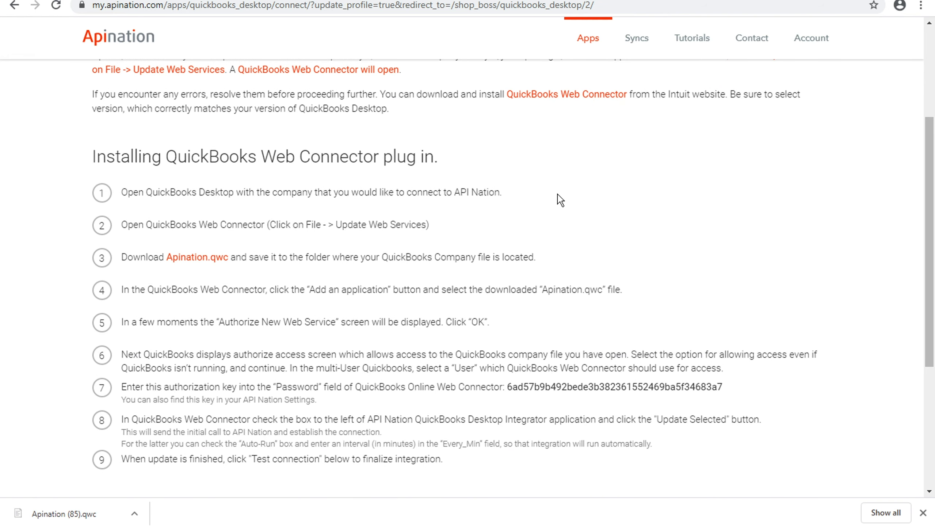
scroll(560, 200, down, 1)
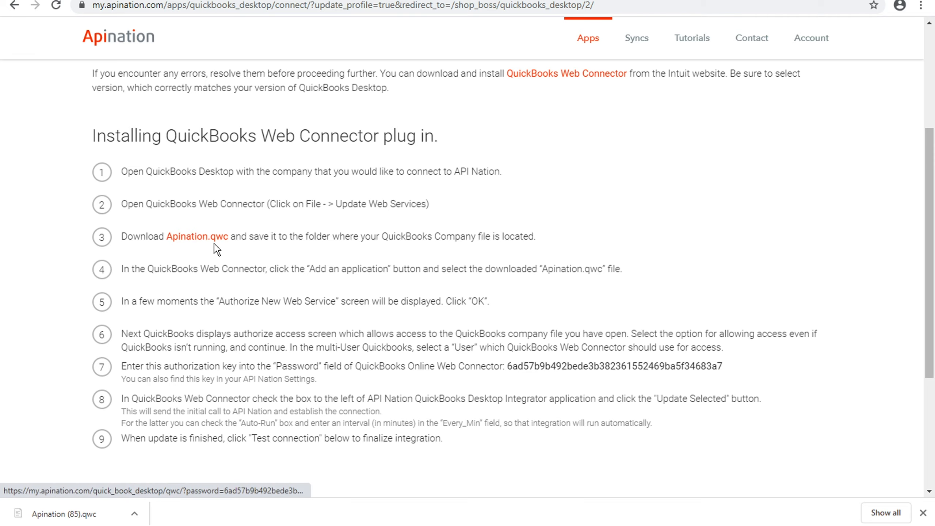
click(195, 239)
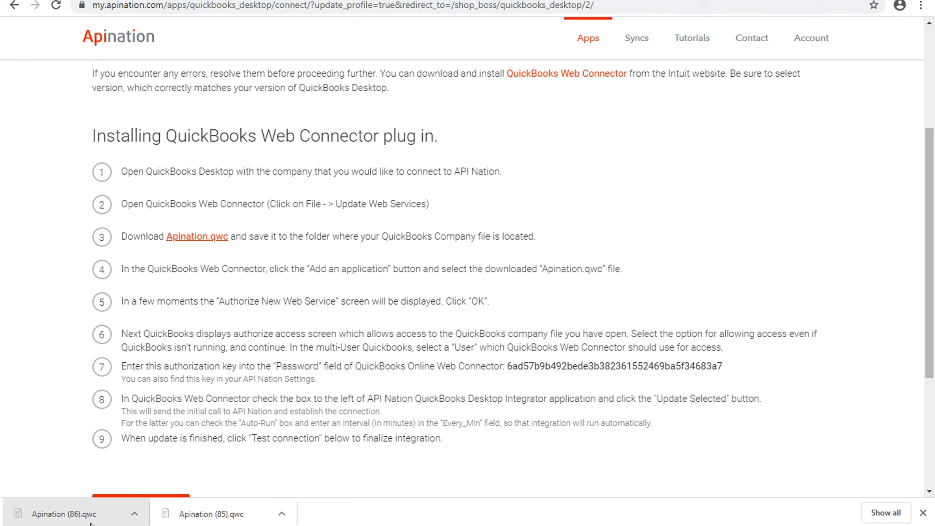
Open File Explorer and browse to Local Disk (C:) > Users > Public > Public Documents > Intuit > QuickBooks > Company Files
click(134, 525)
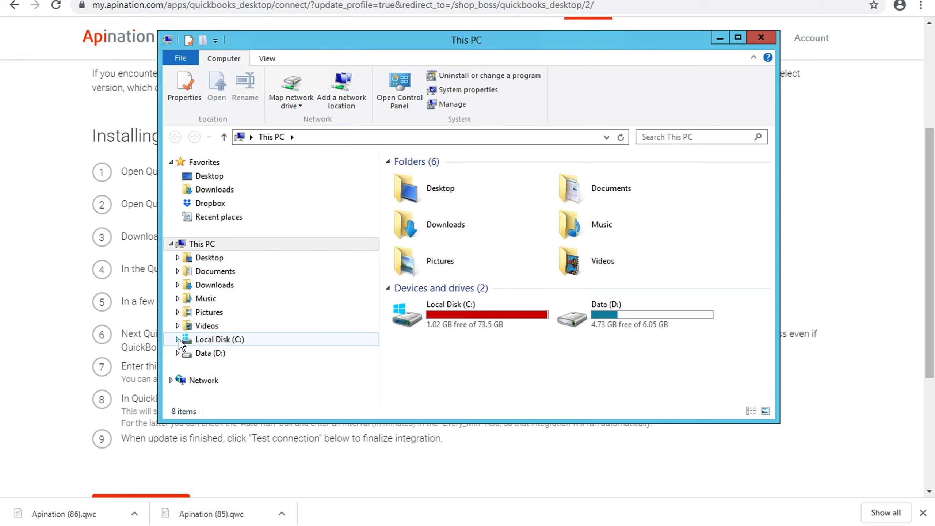
click(177, 339)
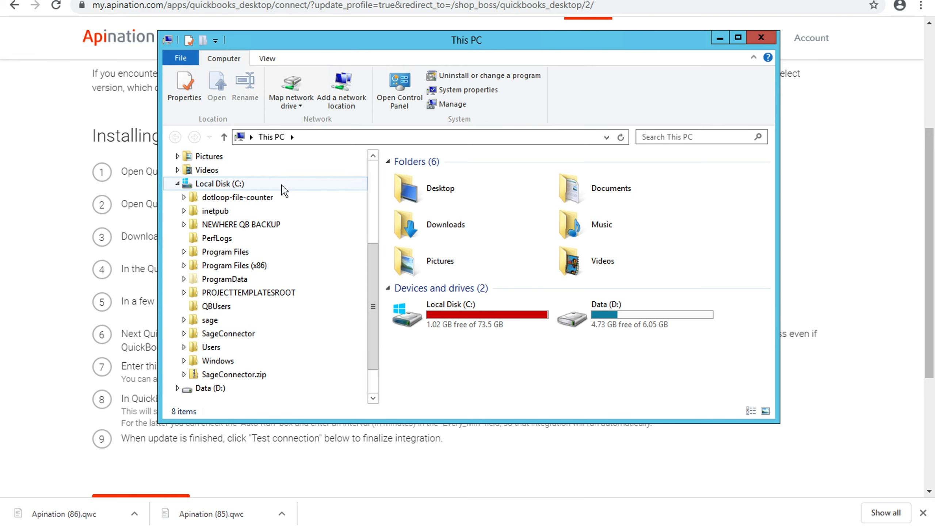
click(211, 347)
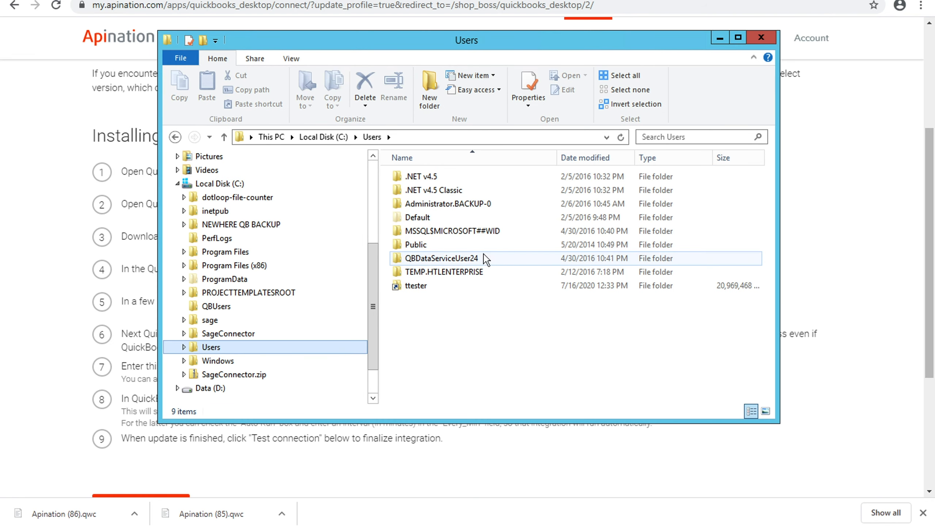
double_click(447, 245)
double_click(458, 218)
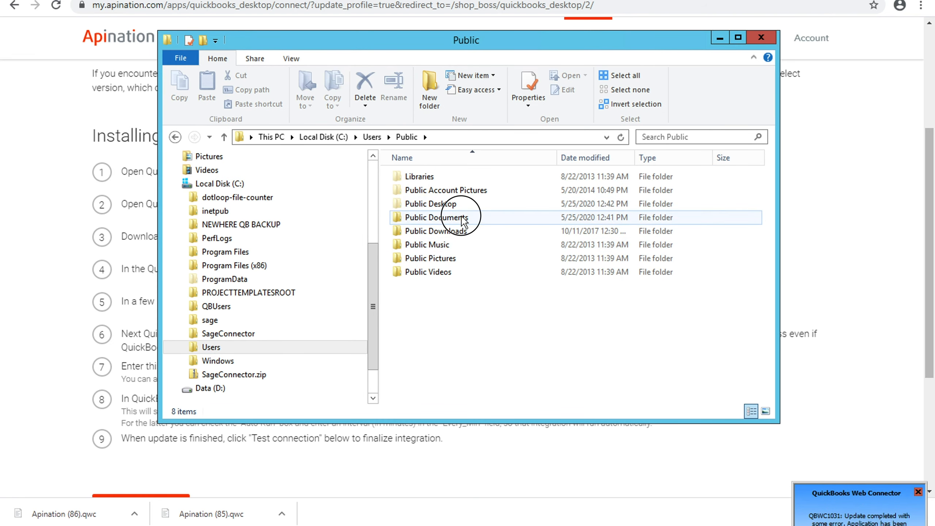
double_click(445, 180)
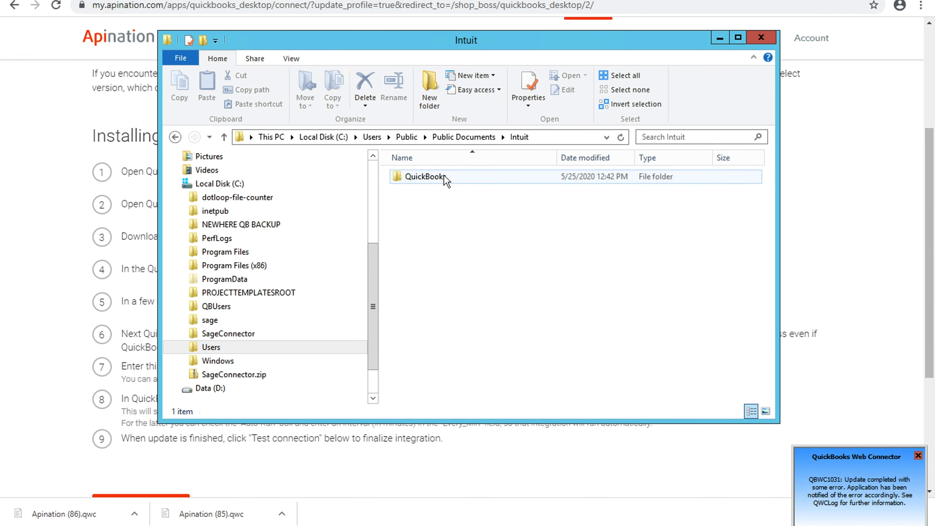
double_click(470, 179)
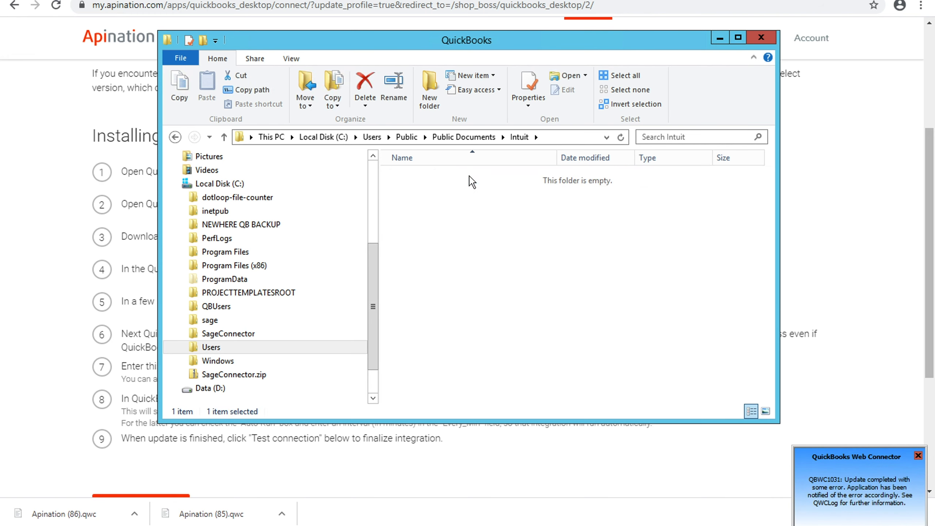
double_click(473, 179)
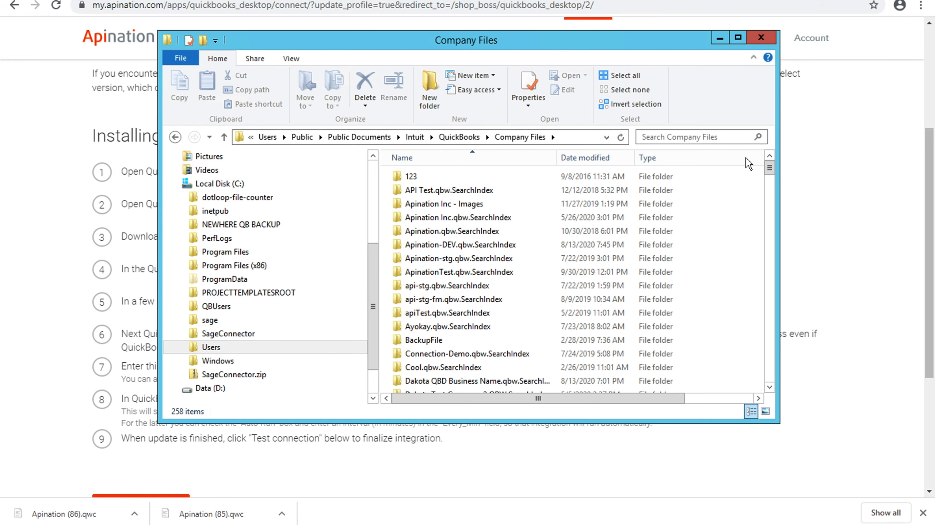
Copy the downloaded Apination (86).qwc from the browser into the Company Files folder and close File Explorer
drag(770, 167, 777, 406)
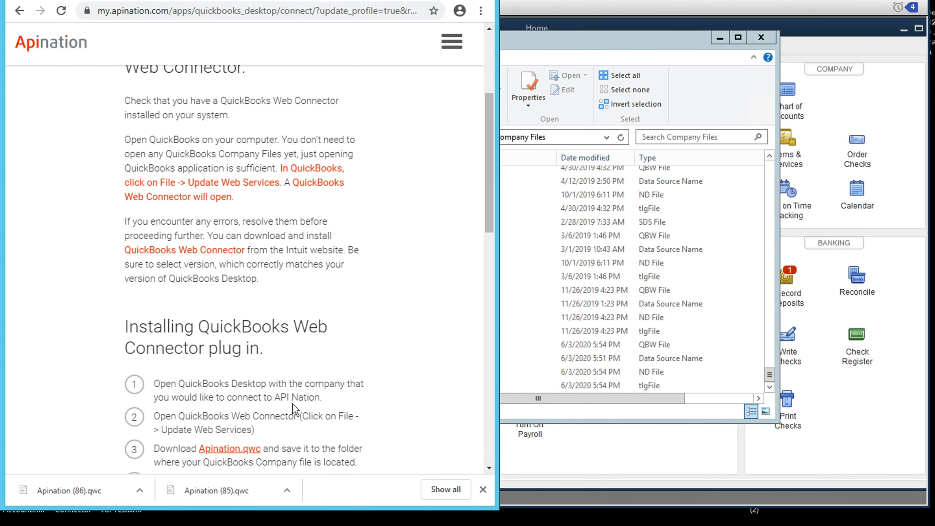
click(64, 498)
drag(65, 498, 592, 220)
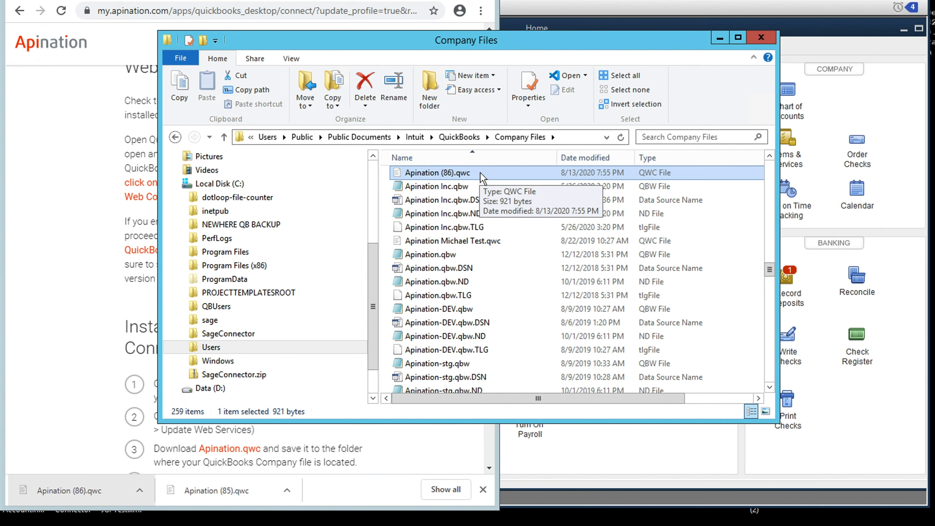
click(761, 38)
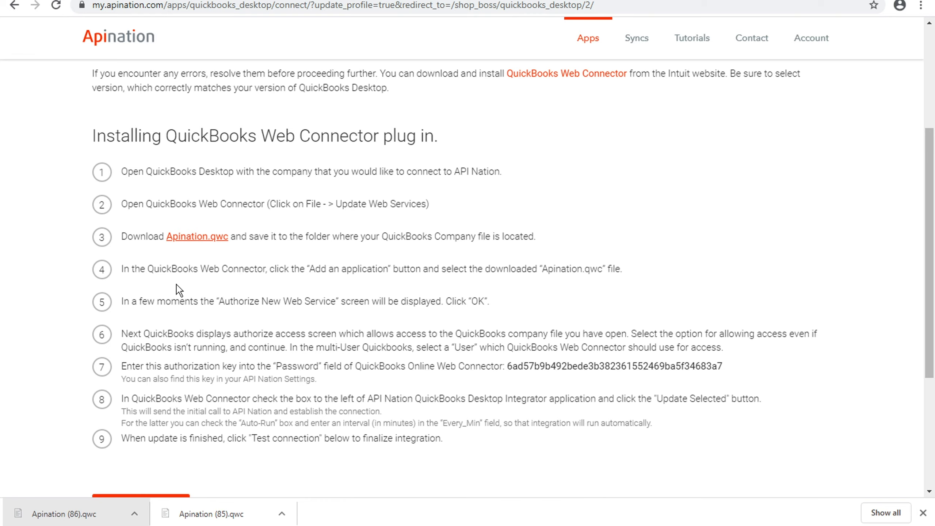
Start adding an application in QuickBooks Web Connector and browse to Users > Public > Public Documents > Intuit > QuickBooks > Company Files
click(197, 525)
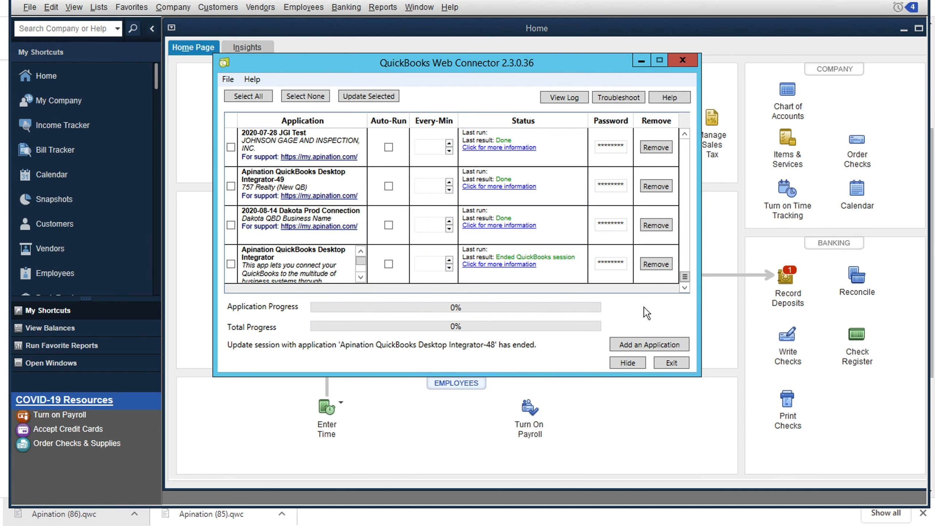
click(642, 346)
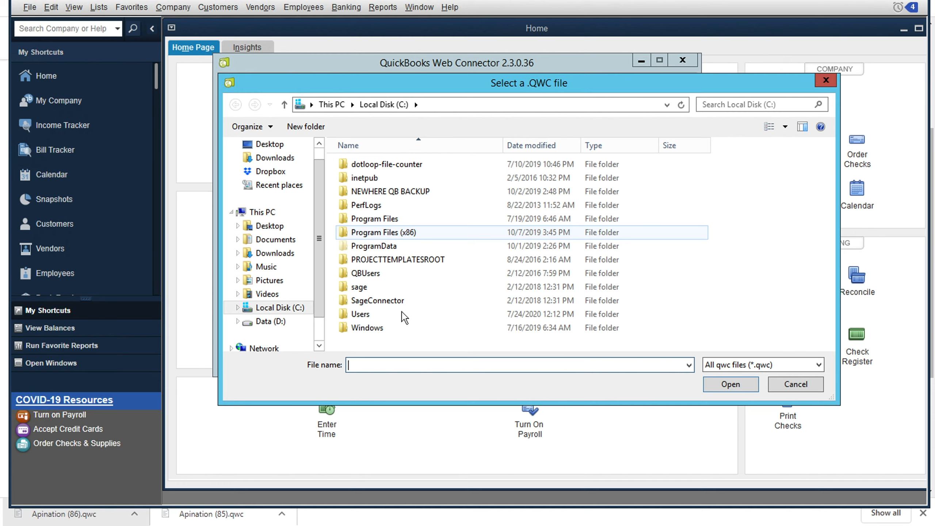
double_click(383, 315)
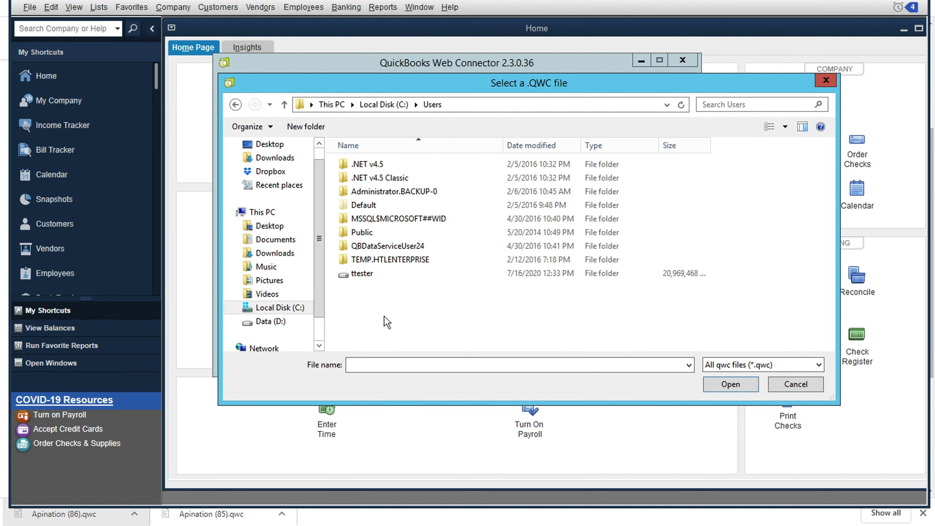
double_click(397, 234)
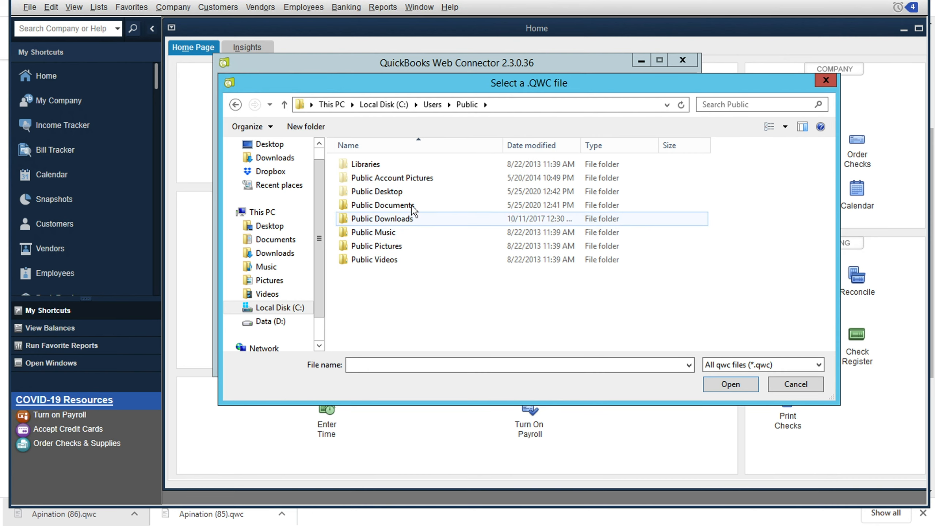
double_click(413, 206)
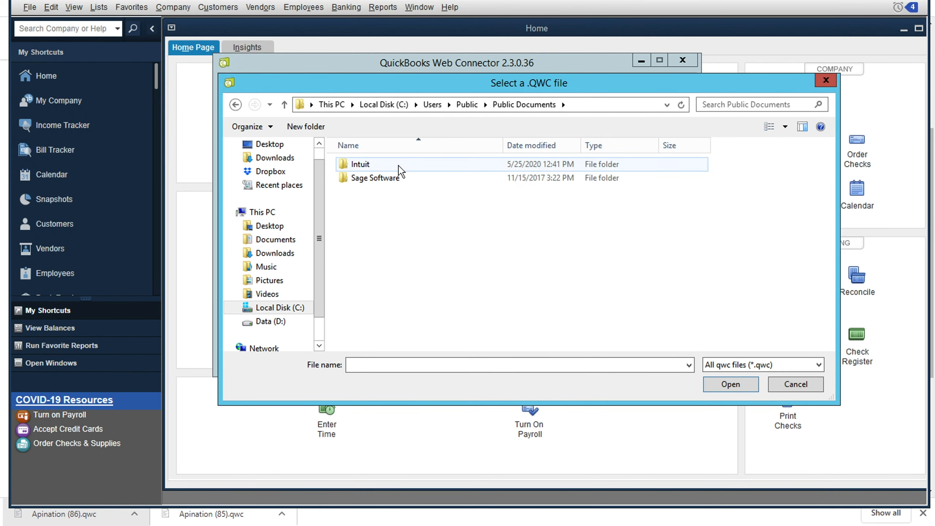
double_click(400, 165)
double_click(419, 164)
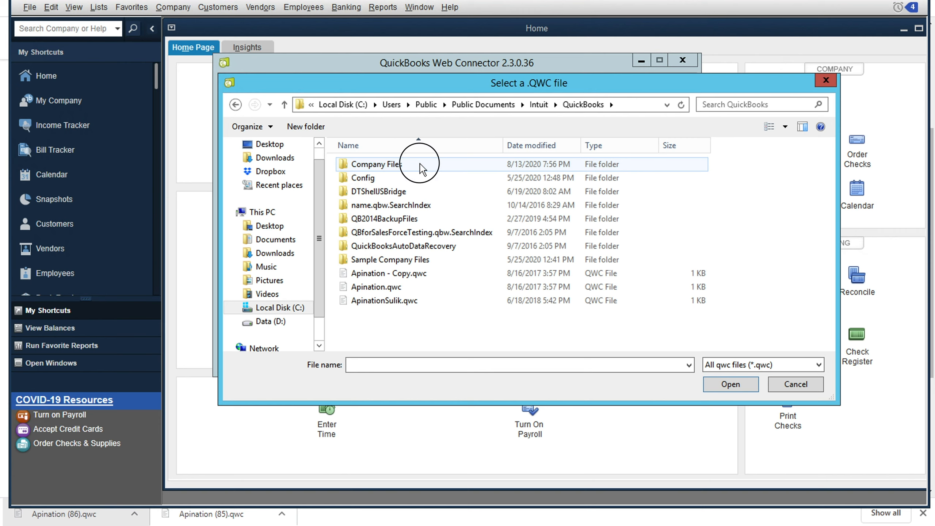
double_click(421, 169)
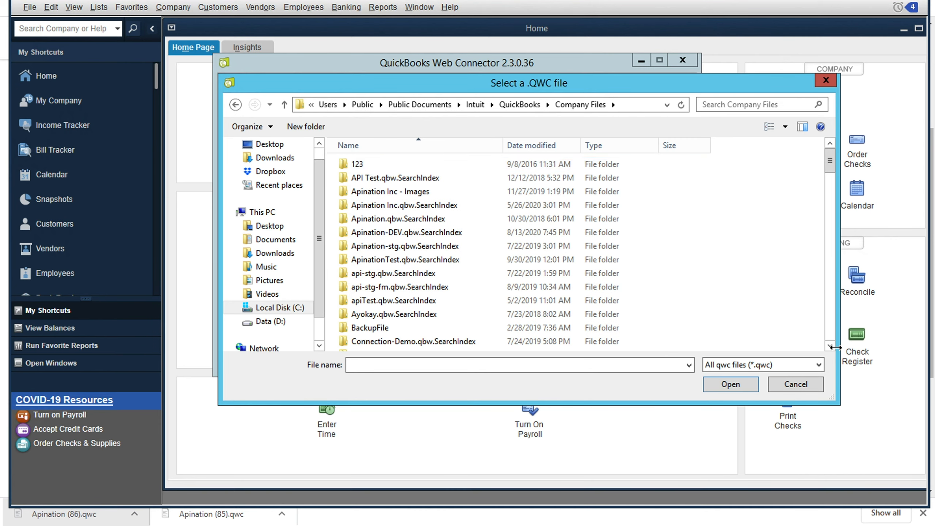
Load Apination (86).qwc from the Company Files folder and choose to create a duplicate application instead of replacing the existing one
drag(830, 171, 832, 348)
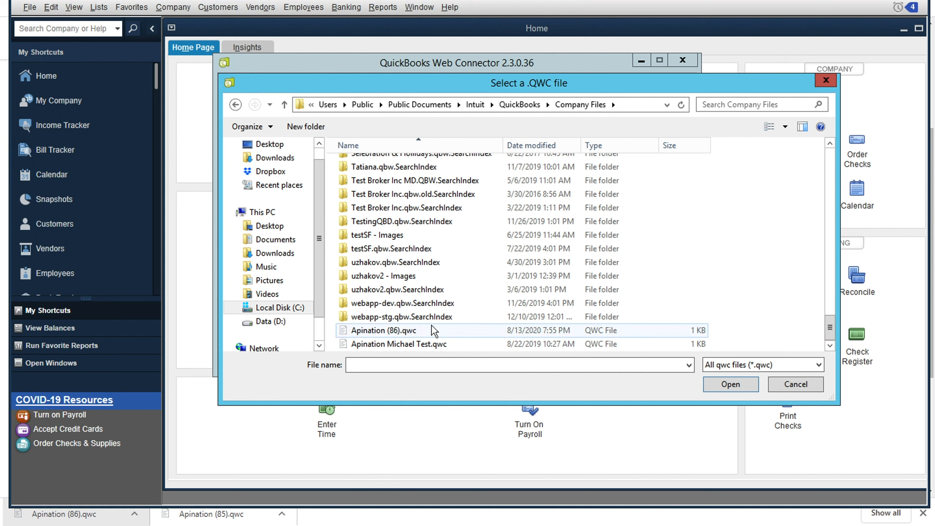
click(456, 334)
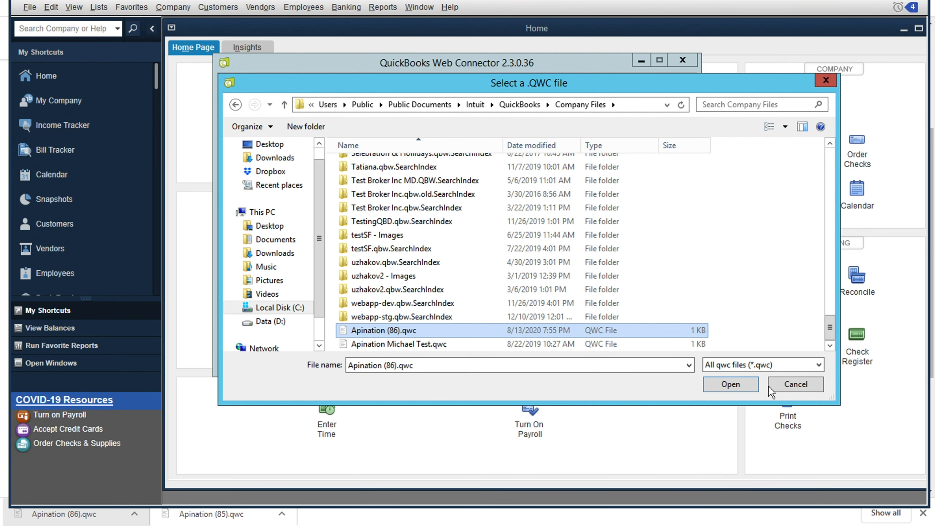
click(730, 385)
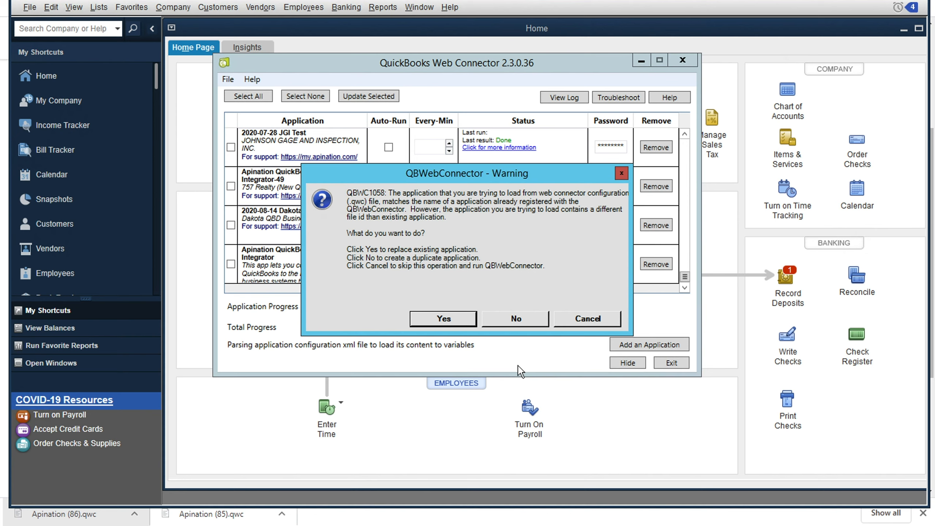
click(524, 320)
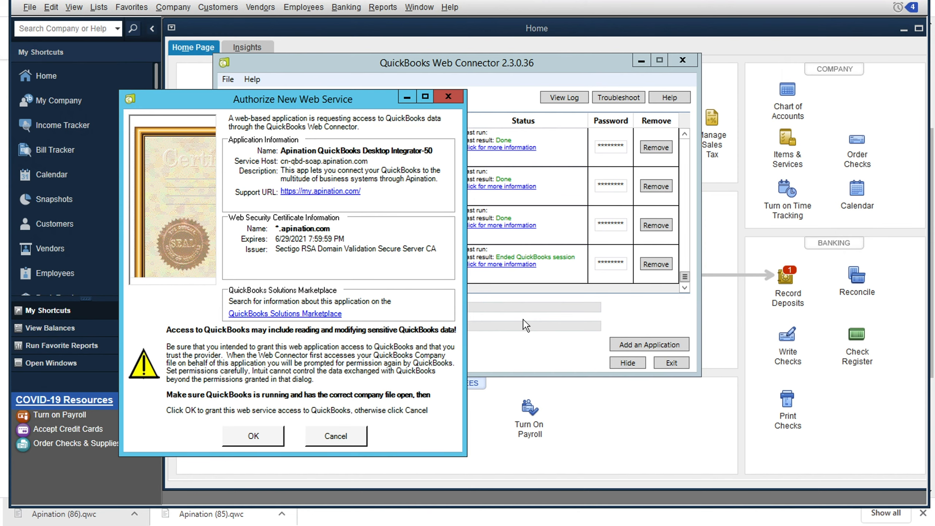
Check the web service authorization instructions on the API Nation page and return to the Authorize New Web Service window
click(228, 525)
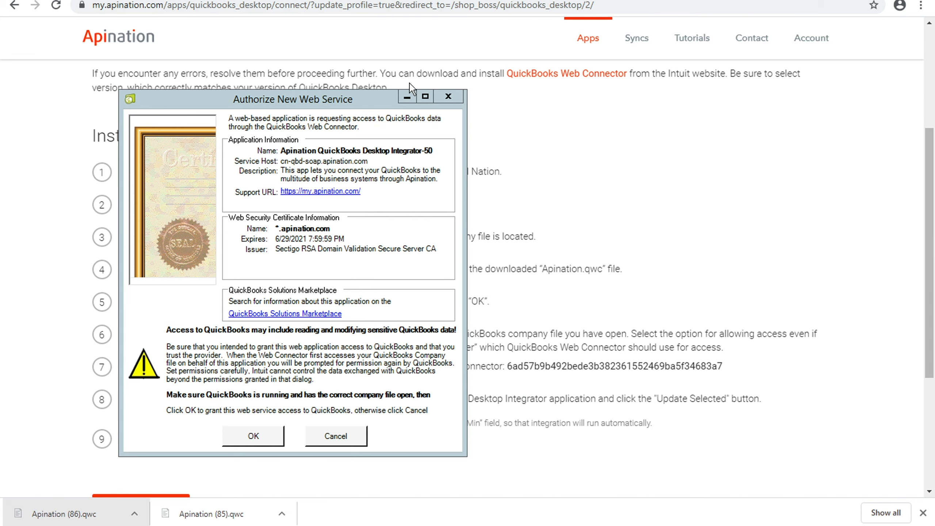
click(407, 97)
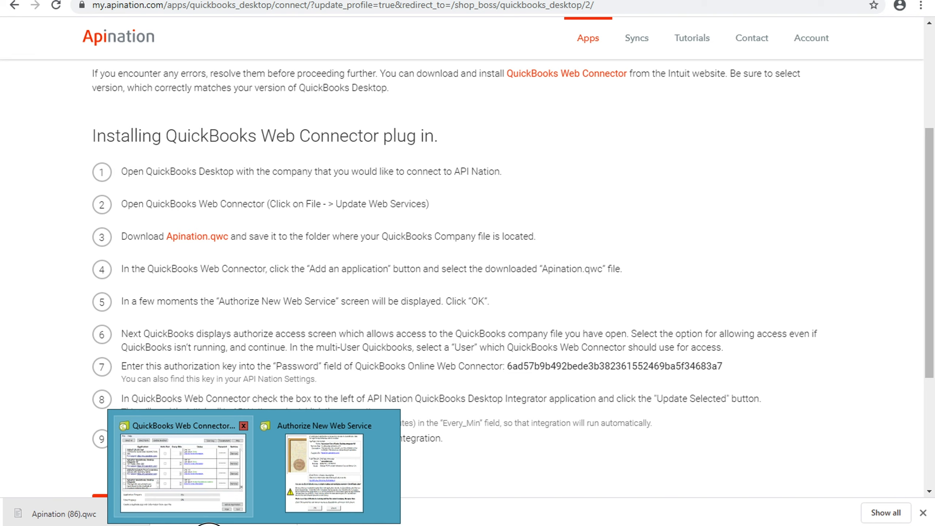
click(209, 525)
mouse_move(254, 525)
click(302, 478)
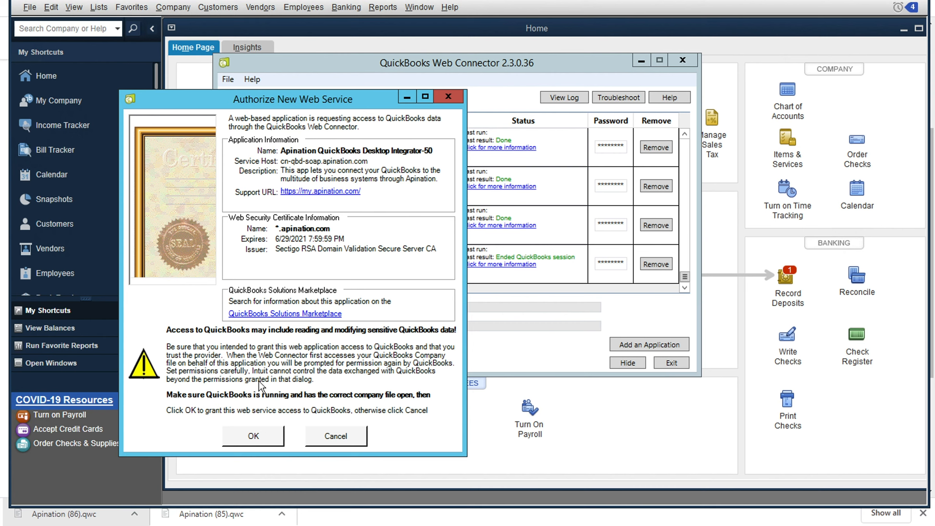
Grant the new Apination web service access to QuickBooks and bring the company file access request to the front
click(251, 436)
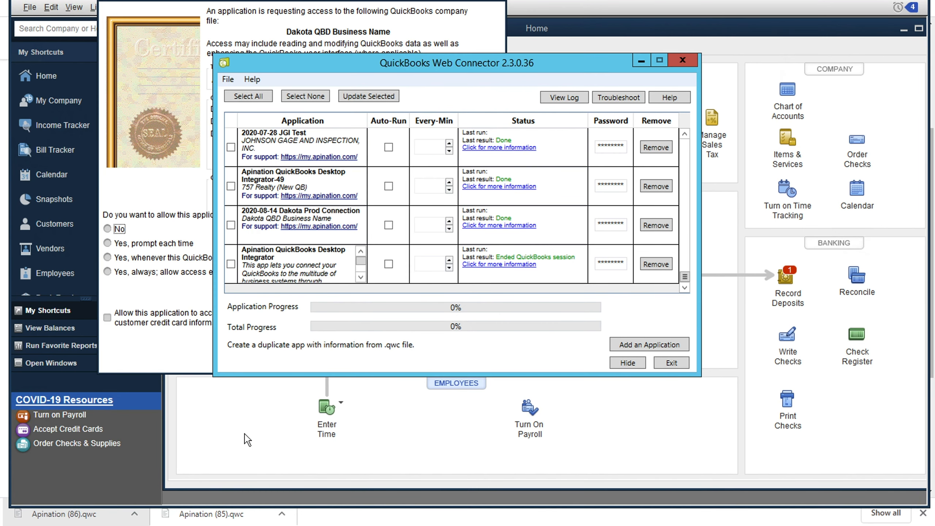
click(185, 302)
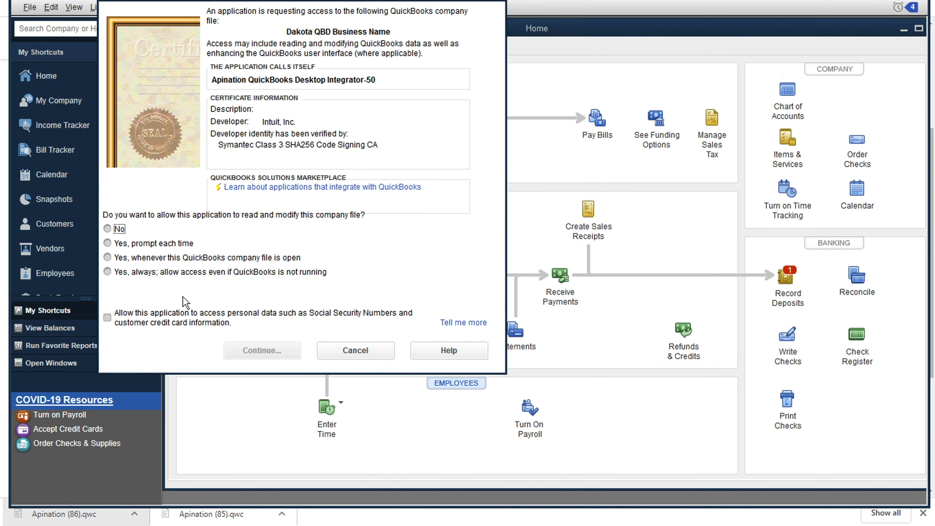
click(174, 525)
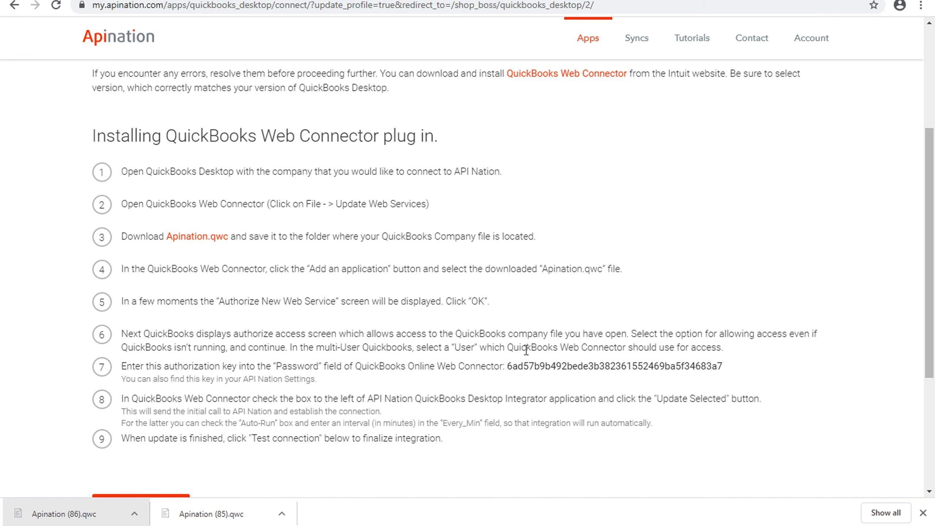
Allow Apination QuickBooks Desktop Integrator-50 to always access the company file, even when QuickBooks is not running, and confirm the access rights
click(272, 525)
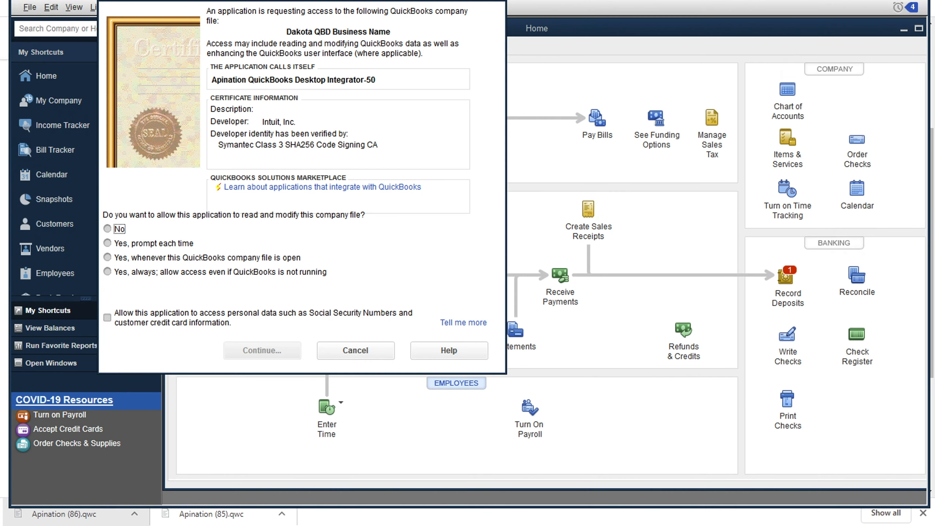
click(198, 270)
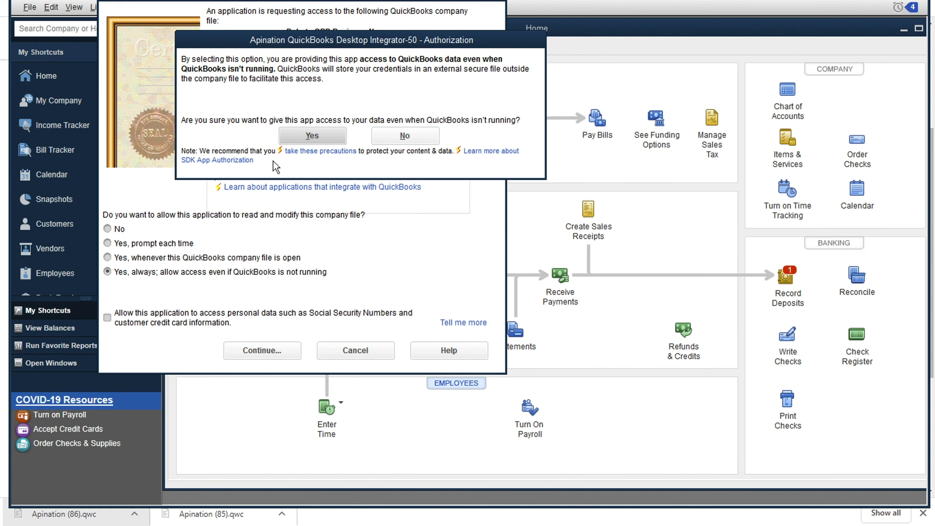
click(312, 136)
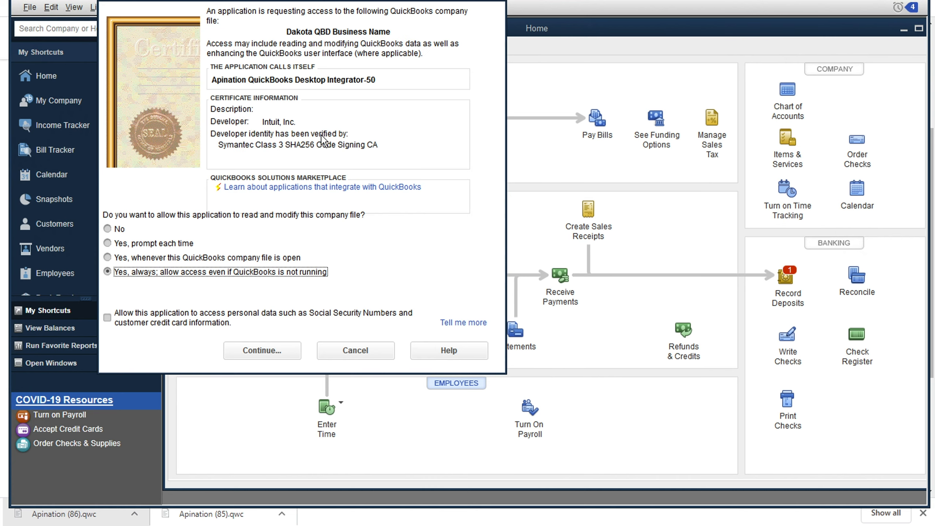
click(276, 353)
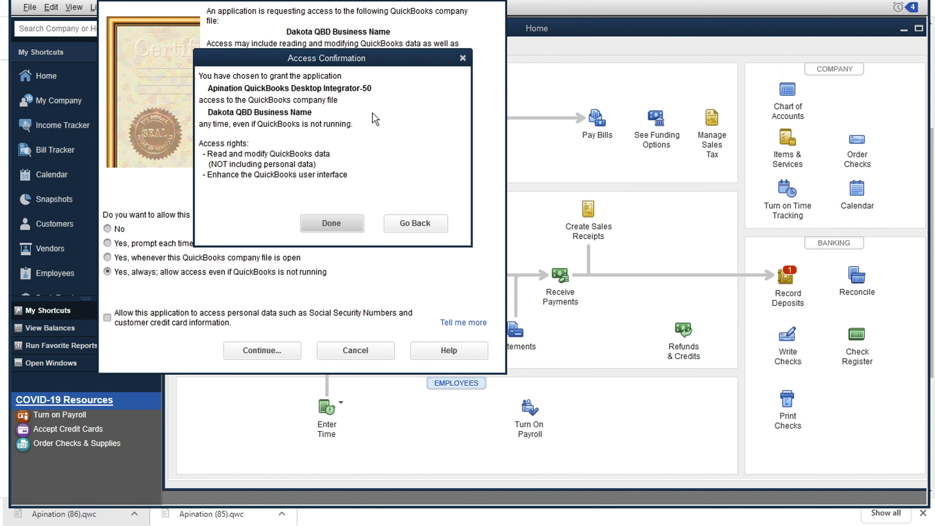
click(335, 221)
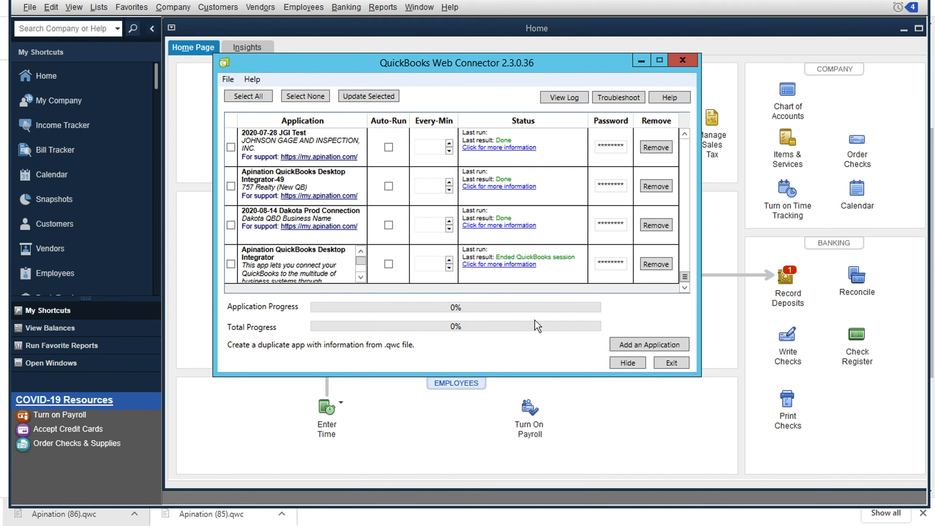
Copy the authorization key from step 7 of the plug-in instructions on the API Nation page
key(alt+Tab)
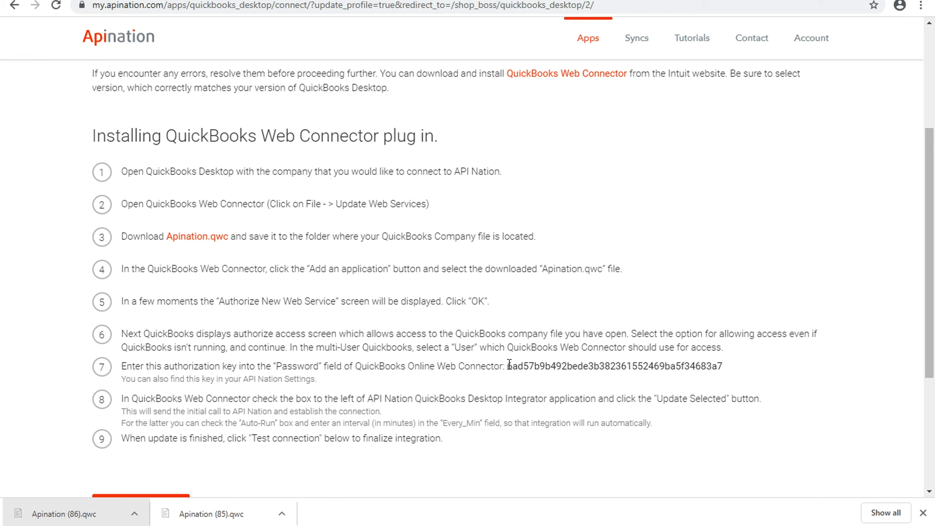
drag(507, 366, 721, 368)
click(721, 369)
click(508, 366)
drag(509, 369, 724, 365)
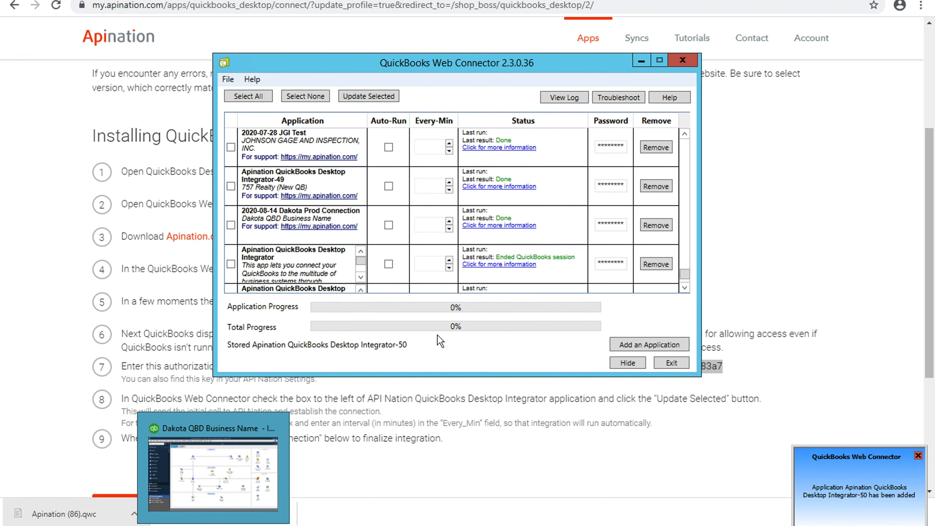
Return to QuickBooks Web Connector and try to paste the authorization key into the password field of Apination QuickBooks Desktop Integrator-50
click(214, 525)
click(248, 525)
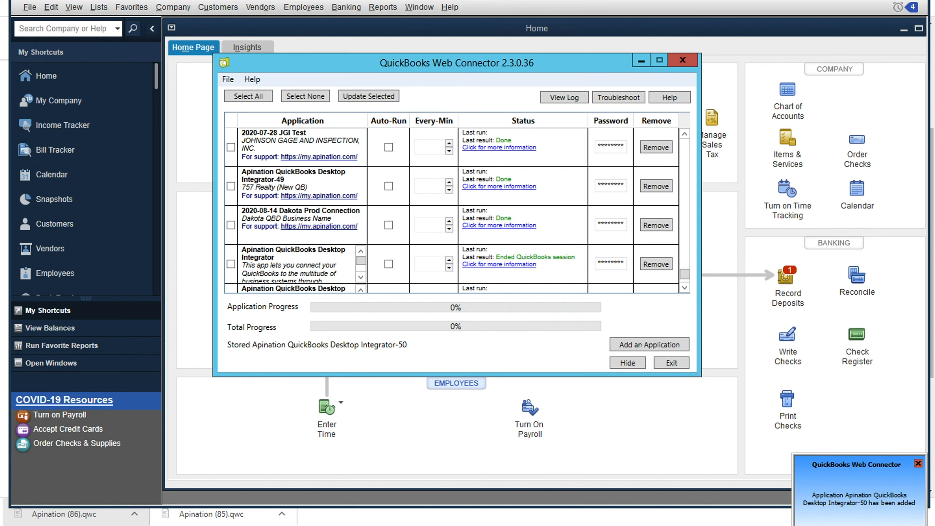
click(684, 289)
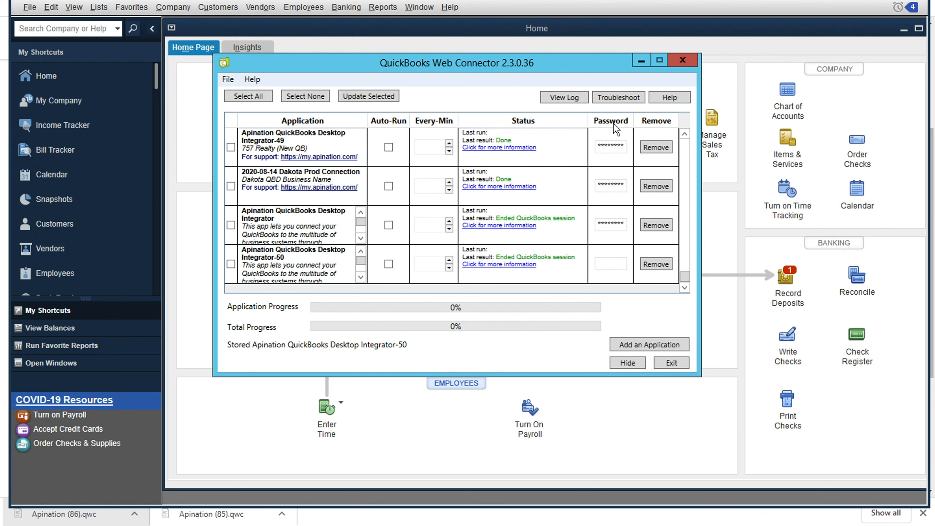
click(610, 263)
key(ctrl+v)
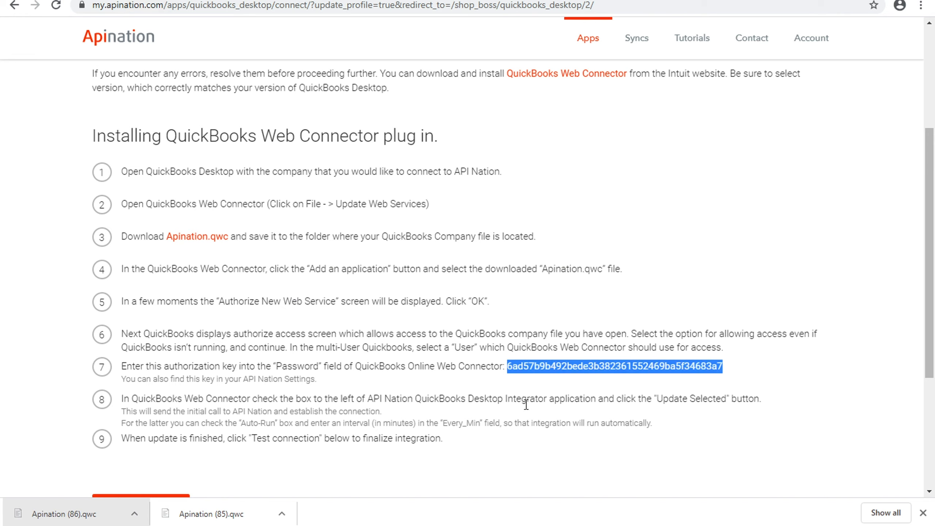
Check the note on the API Nation page about where else the authorization key is kept
click(377, 386)
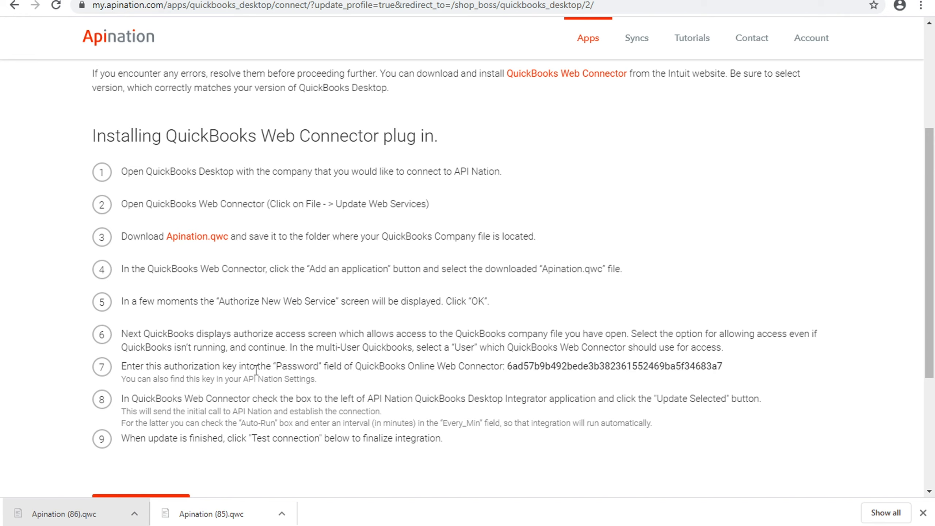
drag(243, 379, 315, 379)
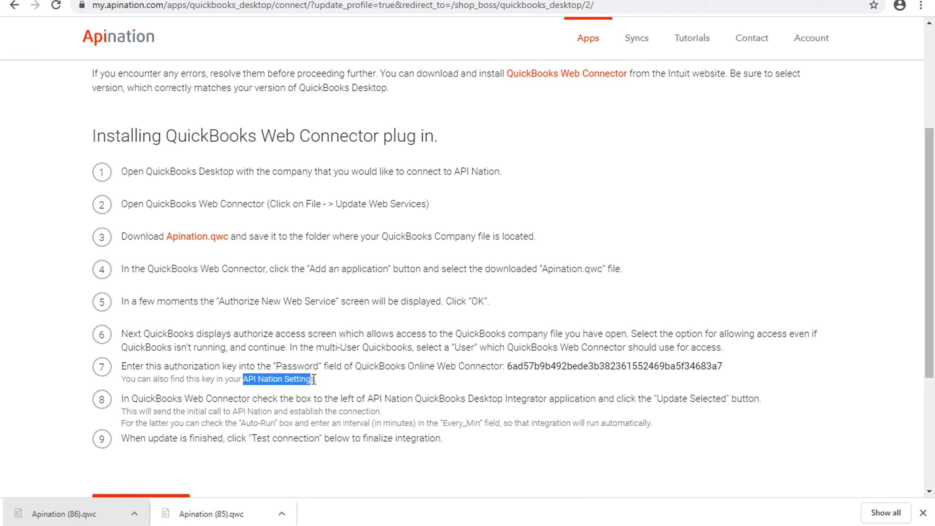
click(290, 373)
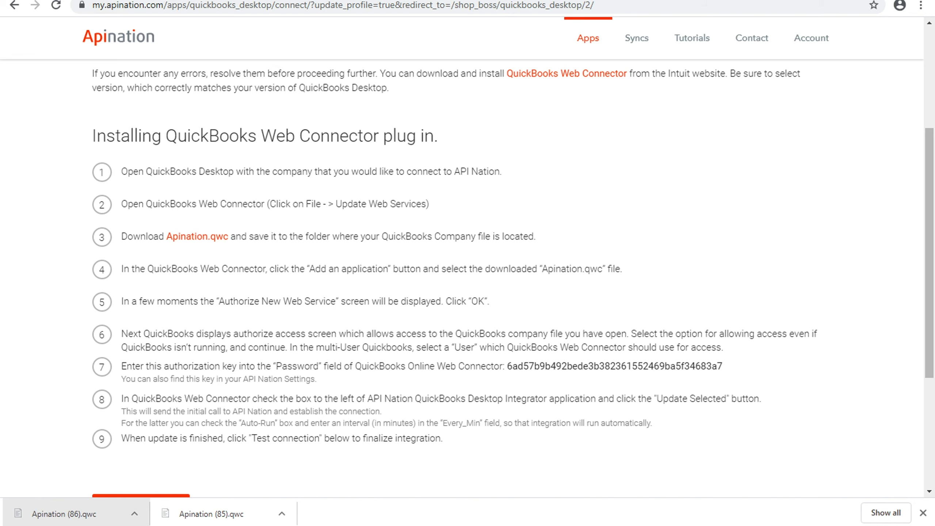
Select Apination QuickBooks Desktop Integrator-50 in QuickBooks Web Connector, paste the authorization key as its password and save the password
click(213, 525)
click(243, 525)
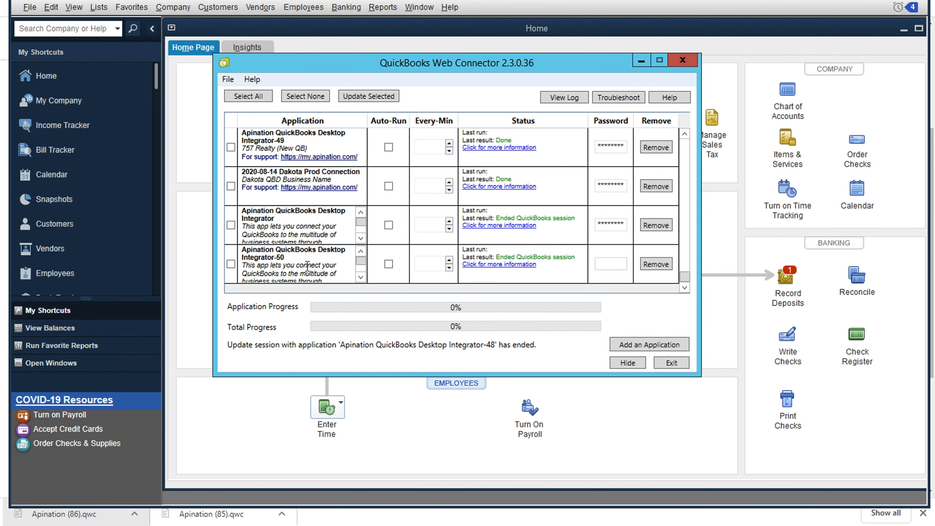
click(232, 264)
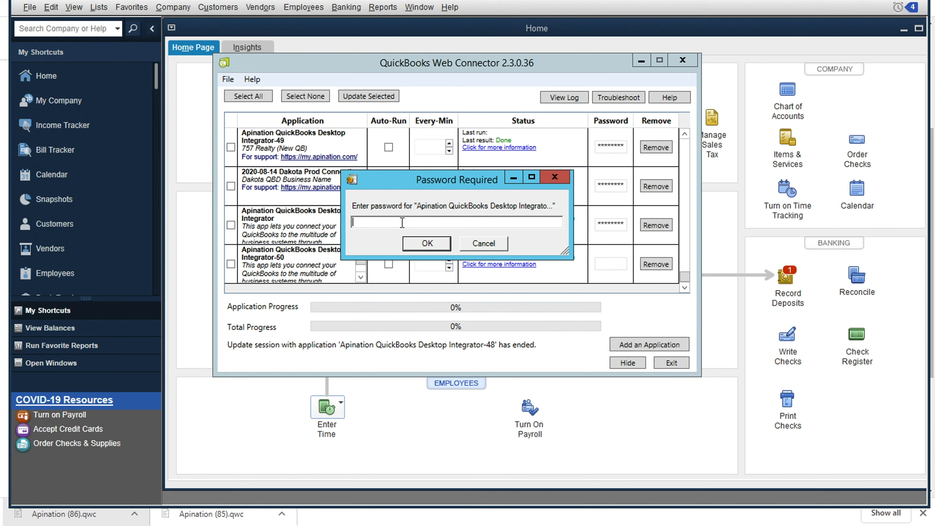
key(ctrl+v)
click(422, 243)
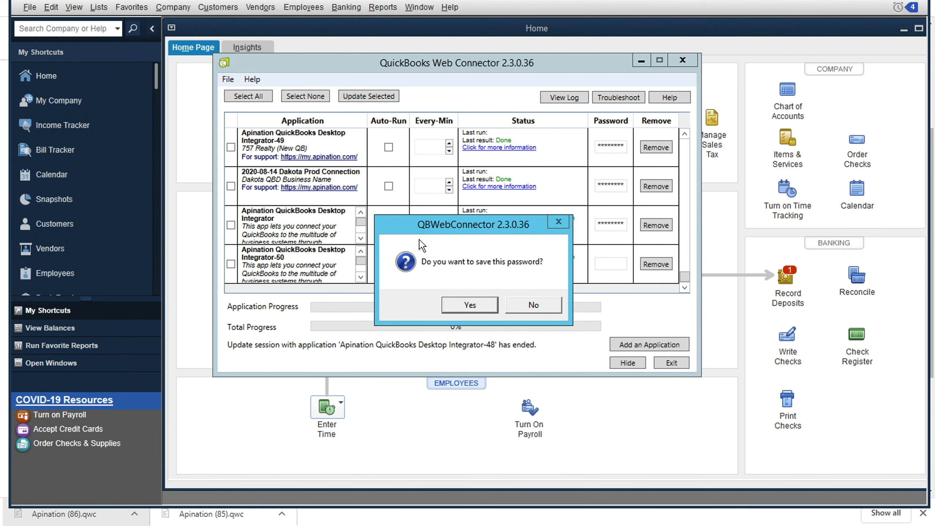
click(459, 306)
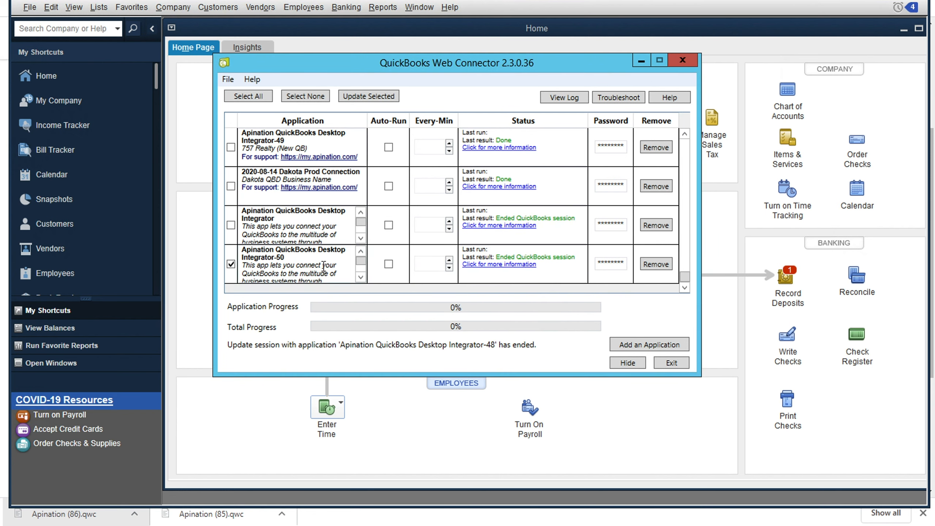
Update the selected Integrator-50 application and enable its Auto-Run with an interval of 60 minutes
click(377, 96)
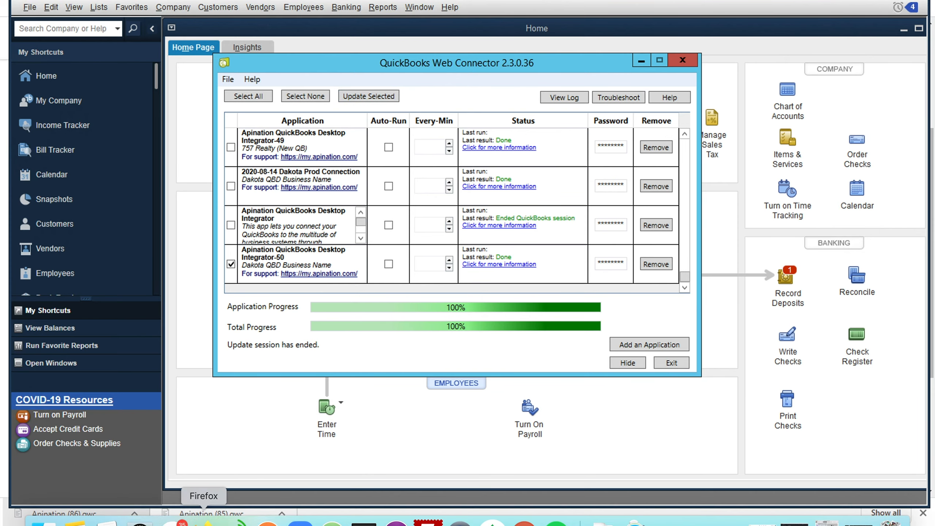
click(168, 525)
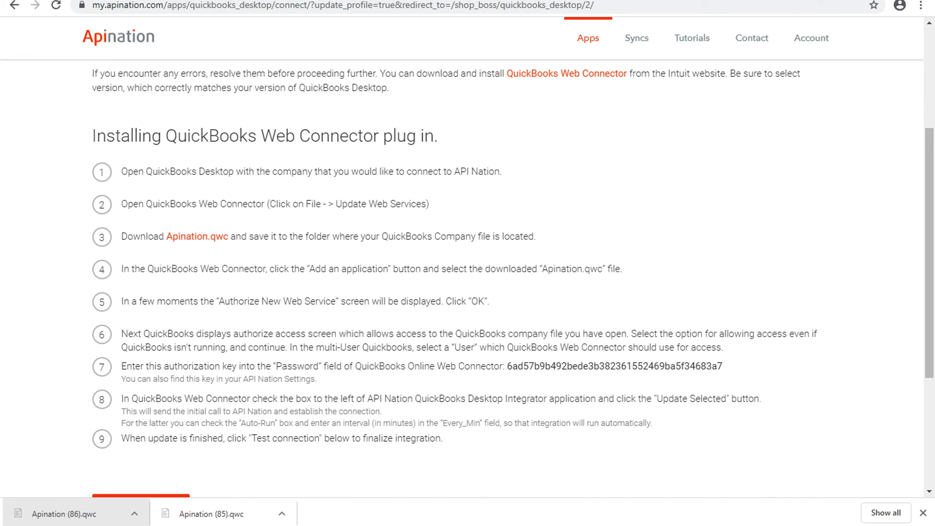
click(214, 525)
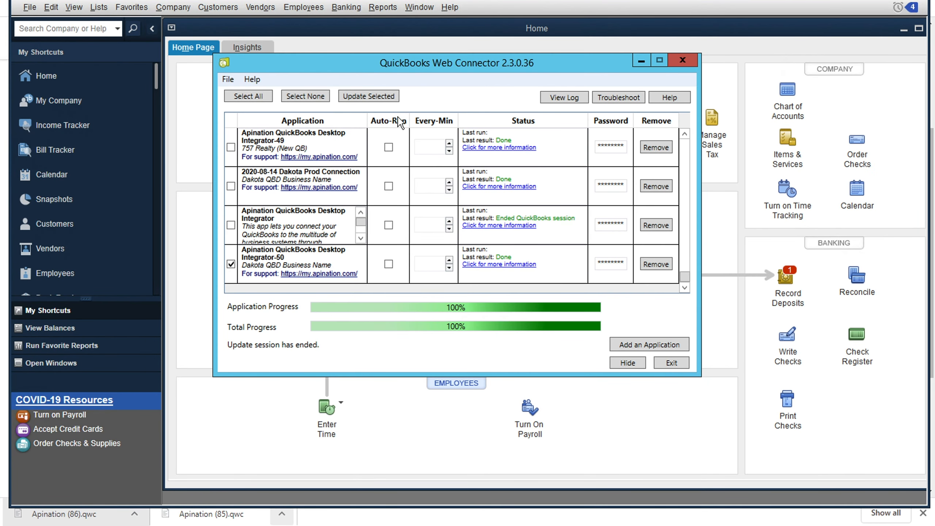
click(389, 263)
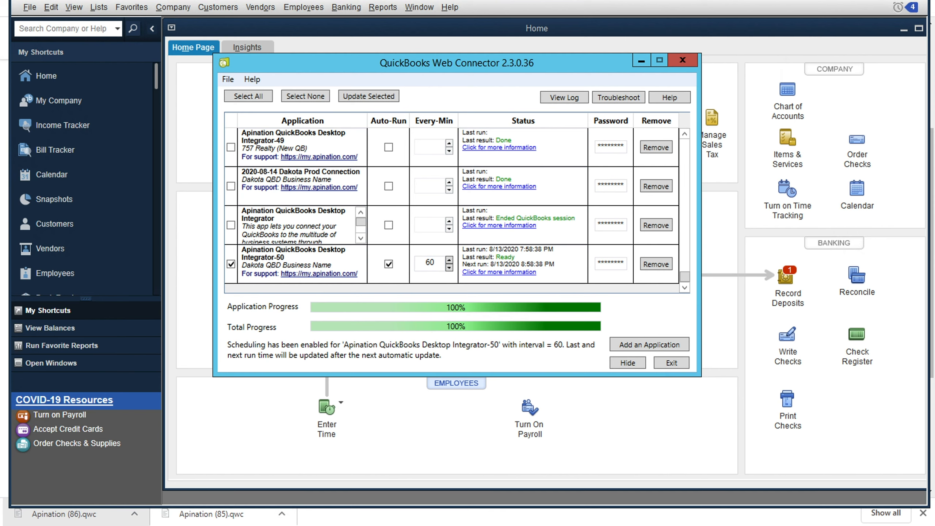
Test the QuickBooks Desktop connection on the API Nation page and continue to the final integration step
mouse_move(214, 525)
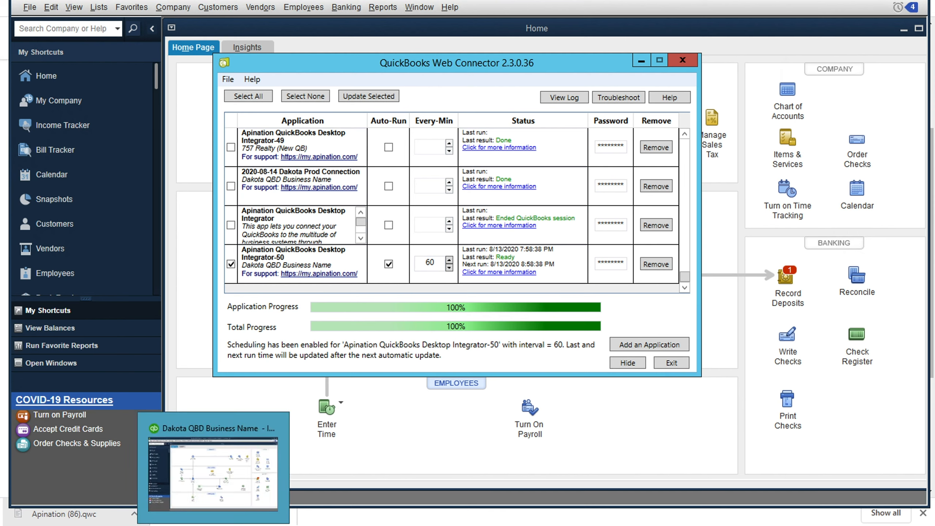
click(171, 525)
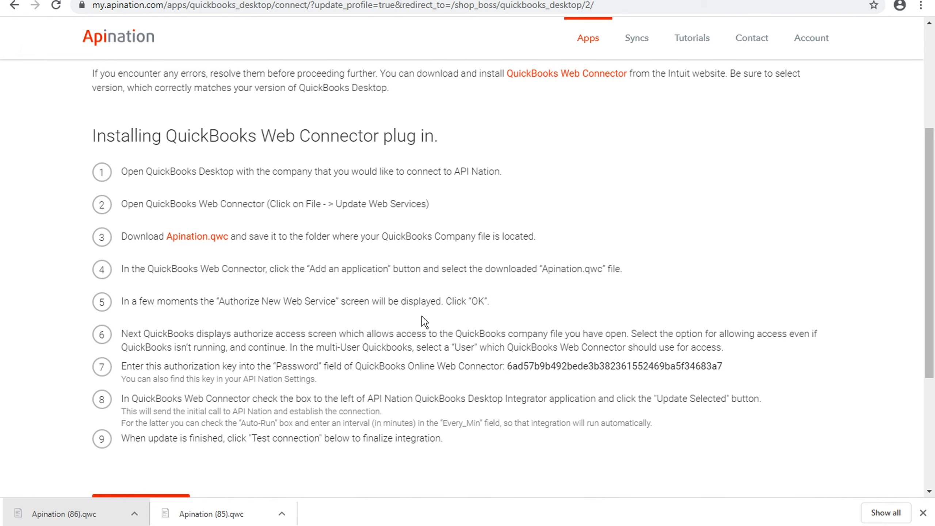
scroll(417, 285, down, 2)
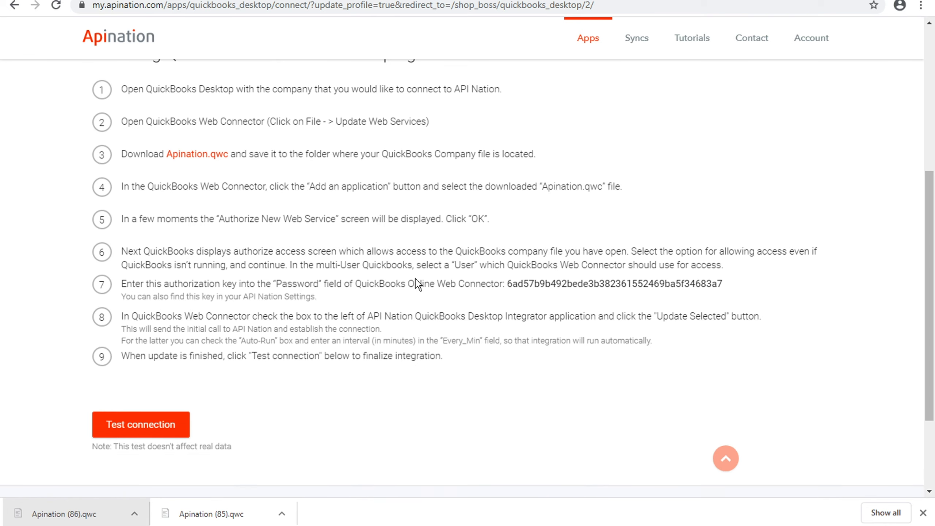
click(184, 429)
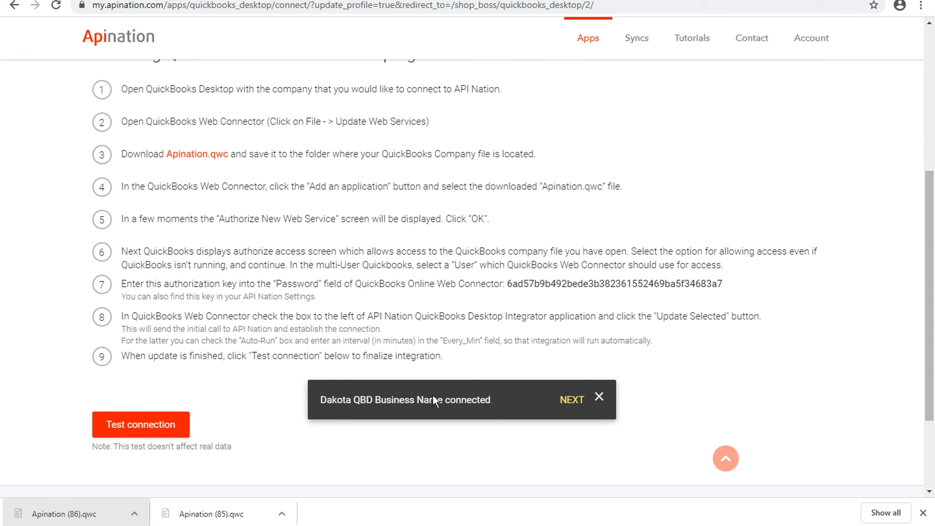
click(573, 401)
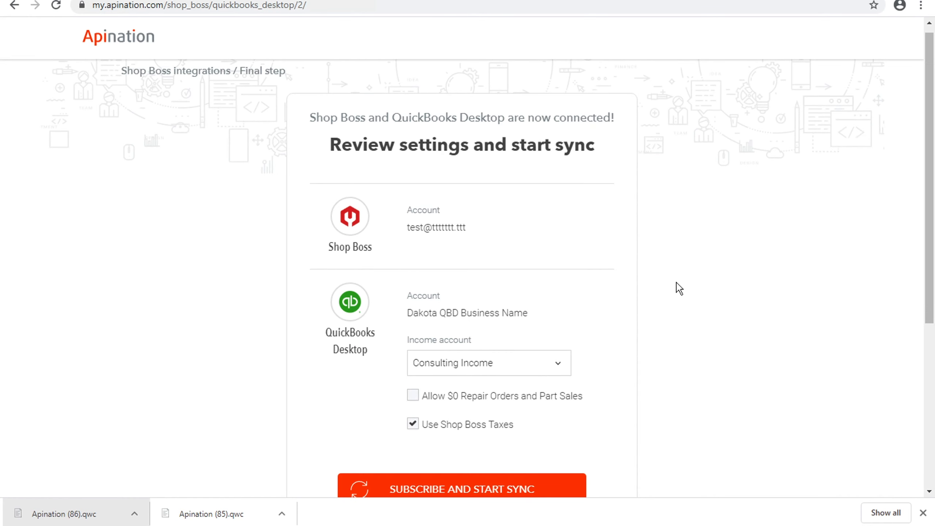
Review the Shop Boss and QuickBooks Desktop sync settings and choose Consulting Income as the income account
scroll(679, 289, down, 1)
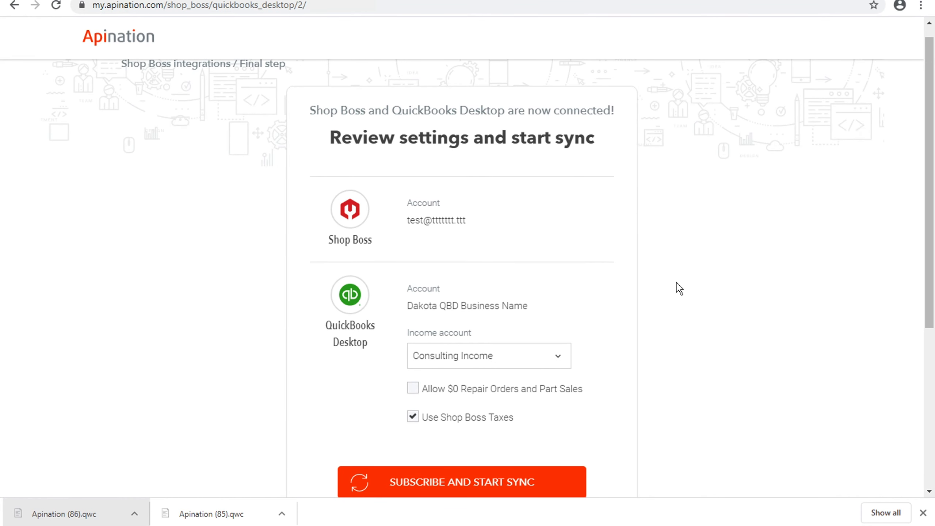
scroll(680, 289, down, 1)
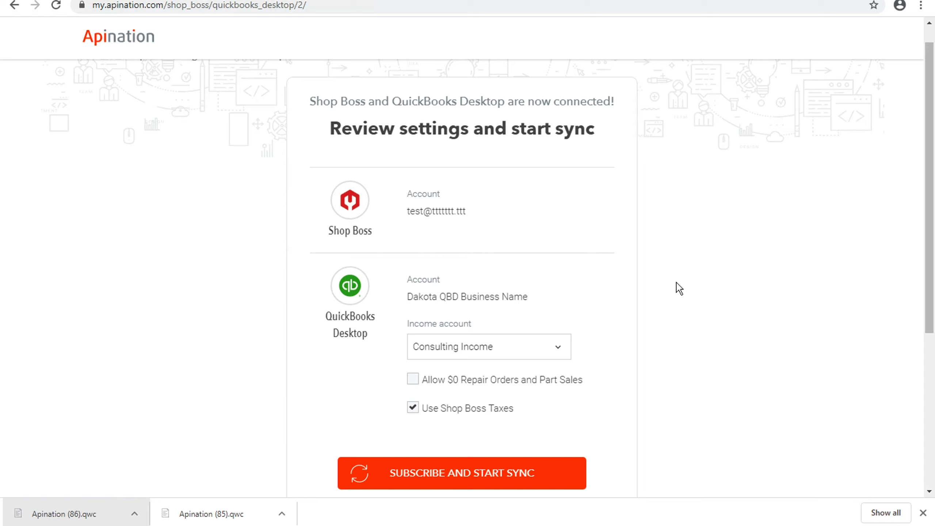
scroll(679, 289, down, 1)
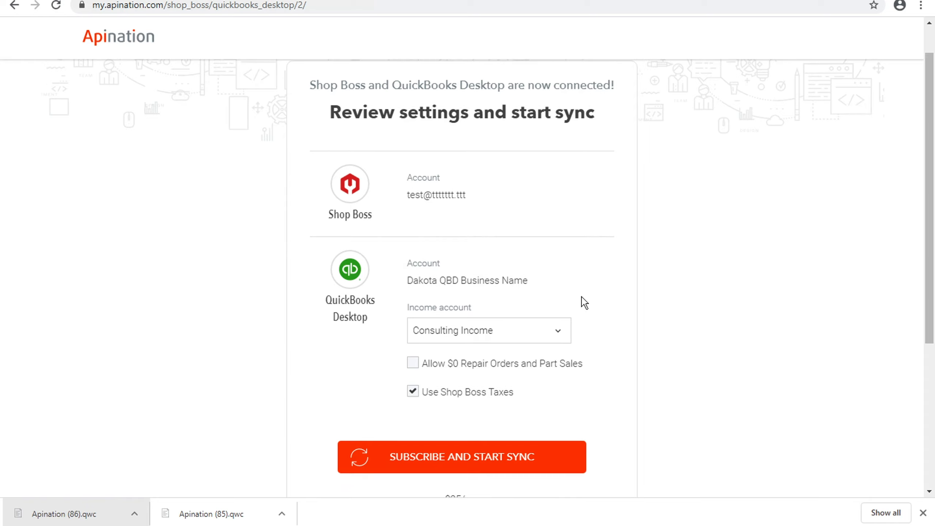
click(558, 333)
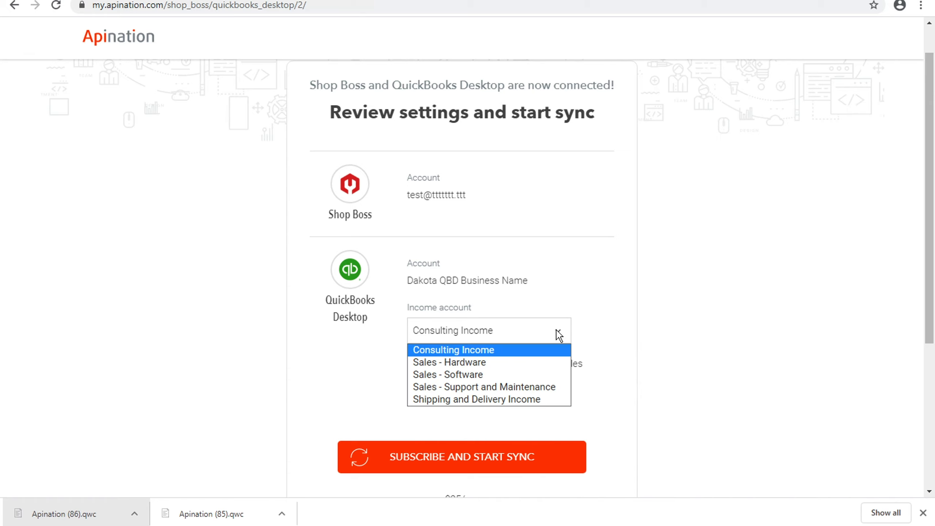
click(545, 352)
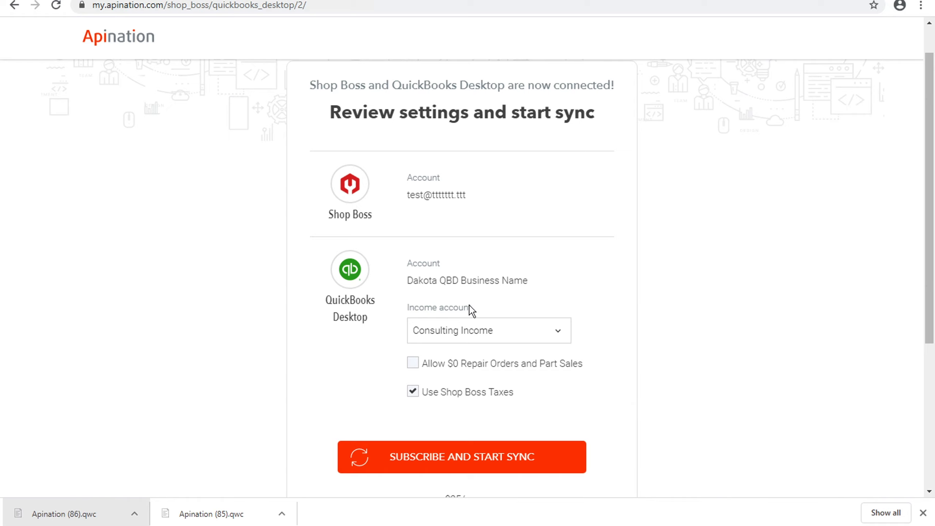
scroll(605, 292, down, 1)
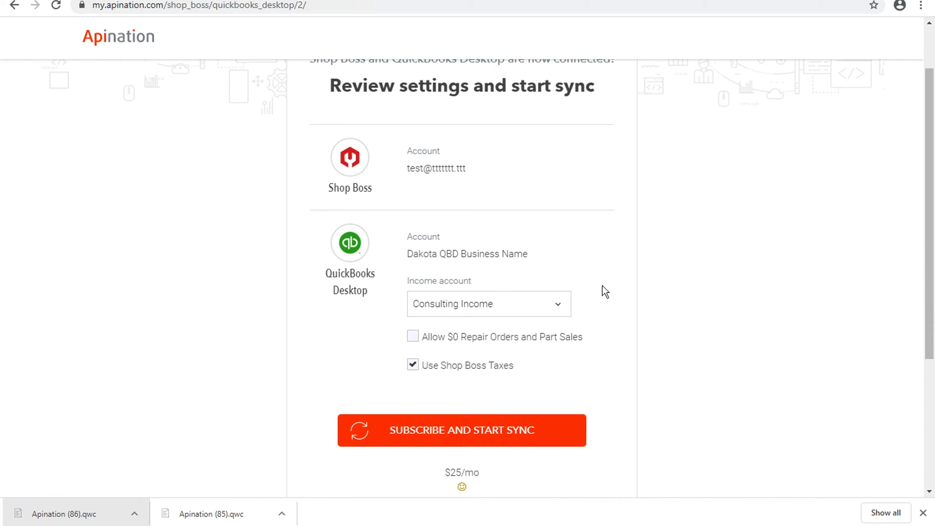
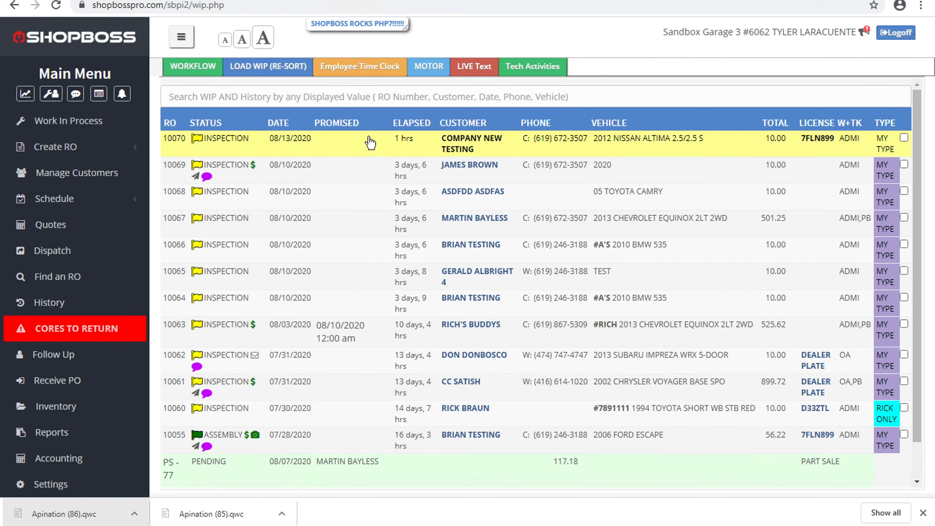
Open the 08/10/2020 repair order for the 2013 Chevrolet Equinox 2LT 2WD and review its parts, labor, fees and totals
click(235, 219)
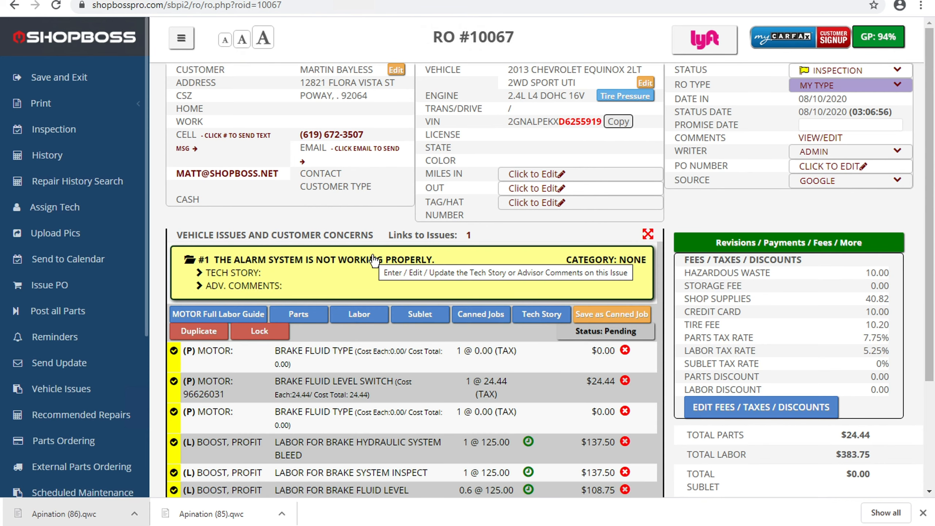
scroll(359, 323, down, 1)
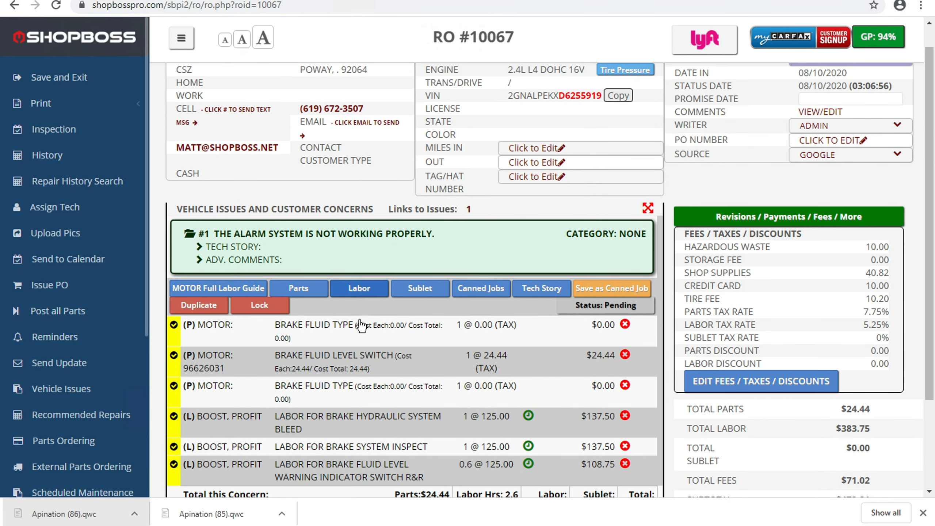
scroll(378, 336, down, 2)
scroll(378, 336, down, 2)
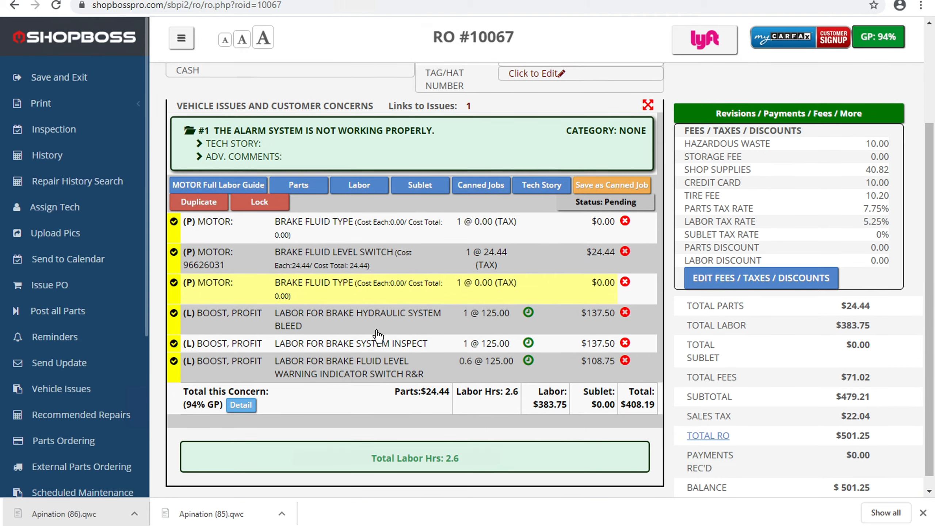
scroll(379, 335, up, 5)
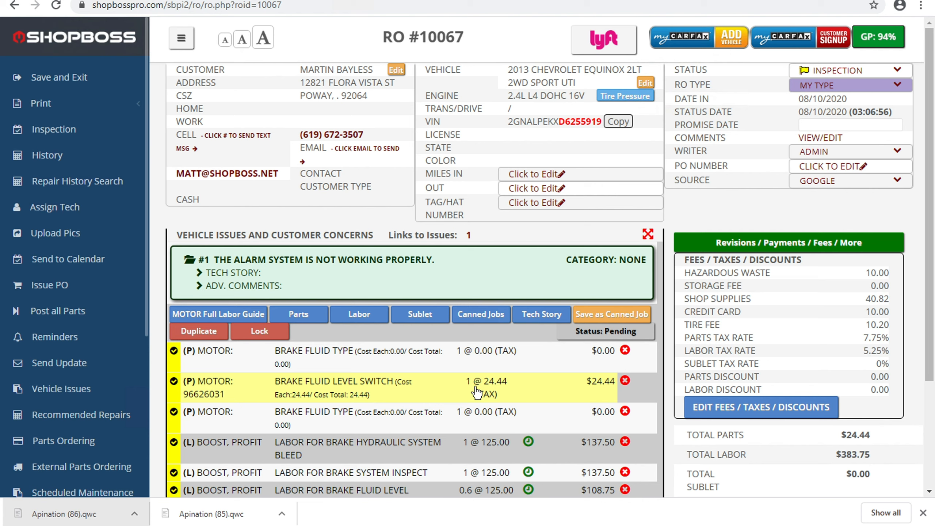
Change the Chevrolet Equinox repair order's status to Closed and confirm closing it
click(897, 72)
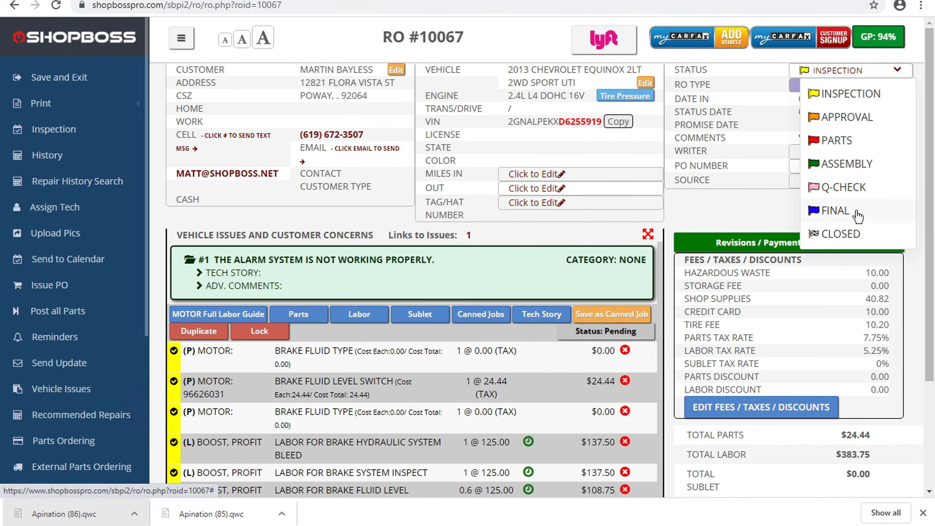
click(856, 235)
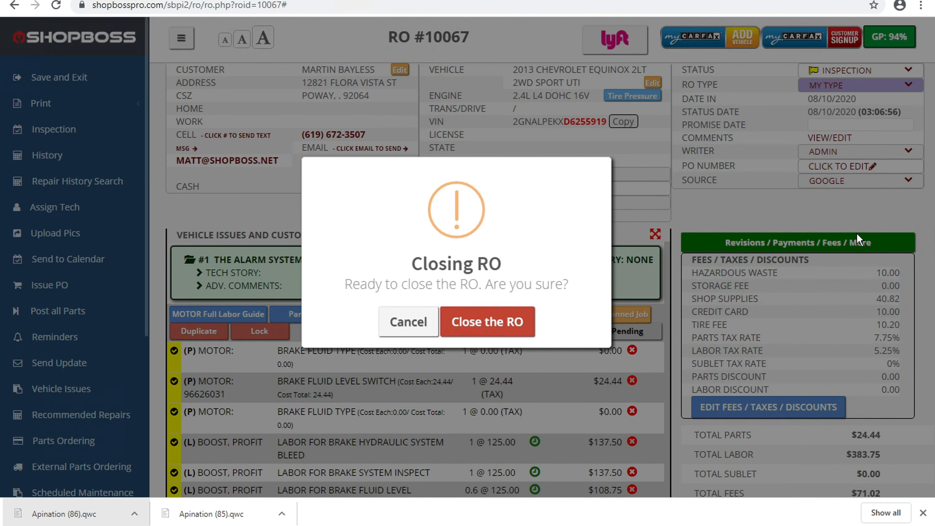
click(486, 331)
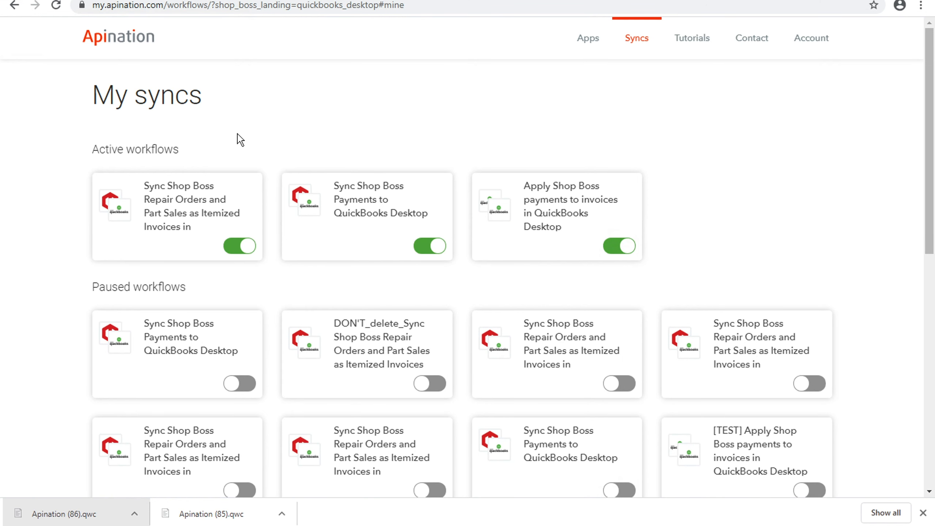
Open the active API Nation sync of Shop Boss Repair Orders and Part Sales as Itemized Invoices and examine its trace events
click(183, 218)
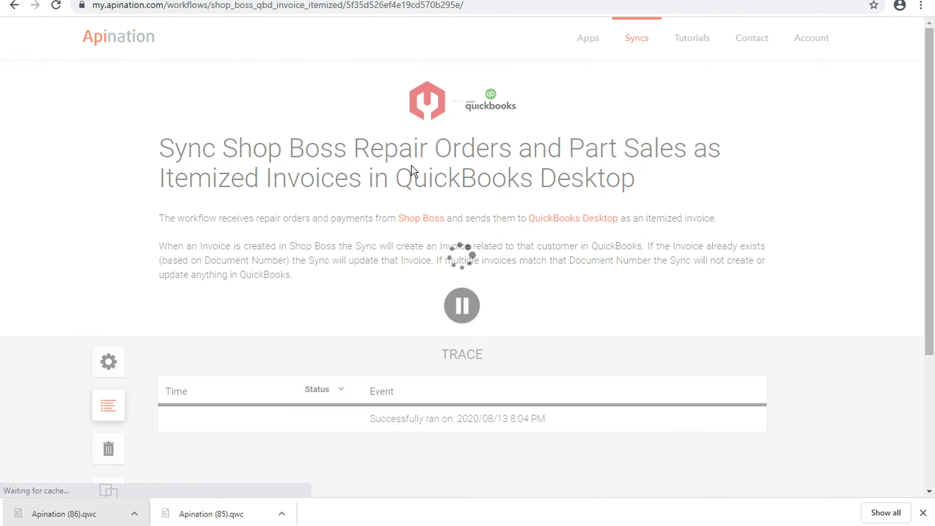
scroll(271, 165, down, 2)
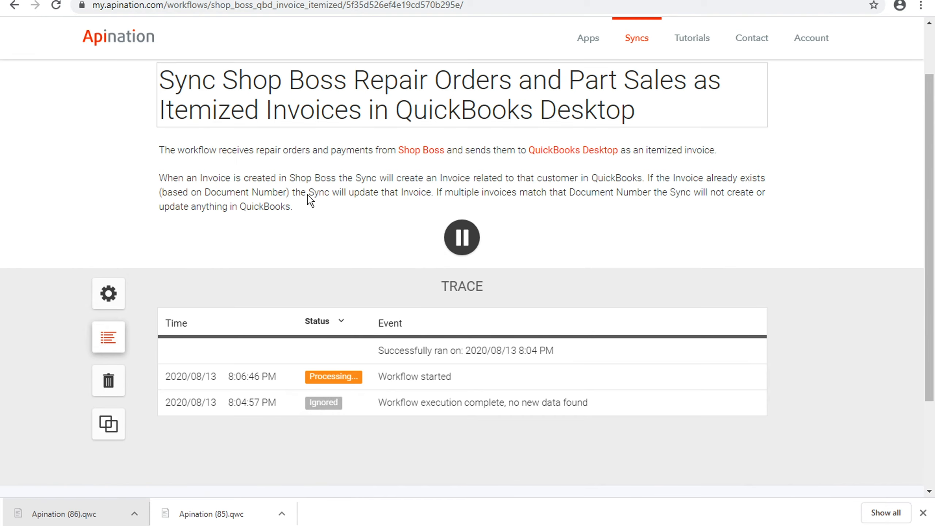
scroll(309, 217, up, 1)
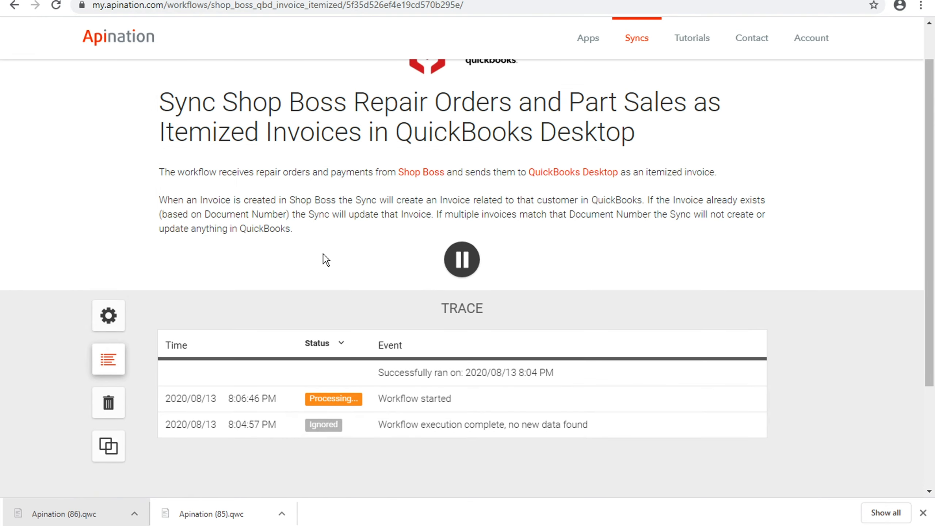
scroll(324, 259, down, 1)
click(427, 356)
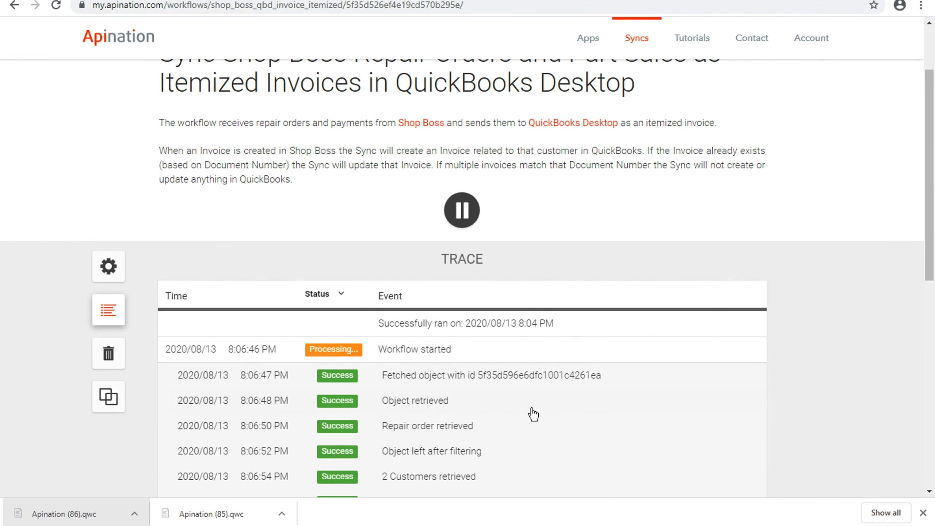
click(475, 357)
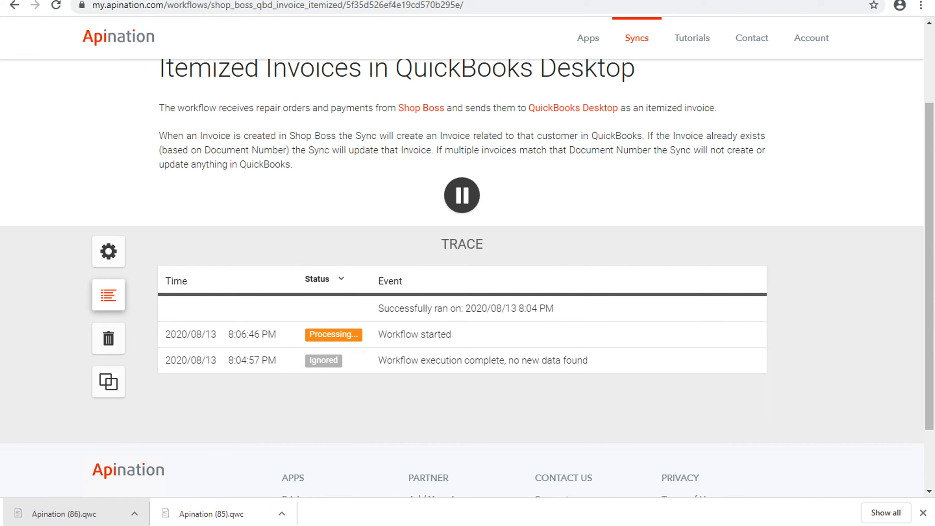
click(254, 525)
click(257, 525)
click(114, 301)
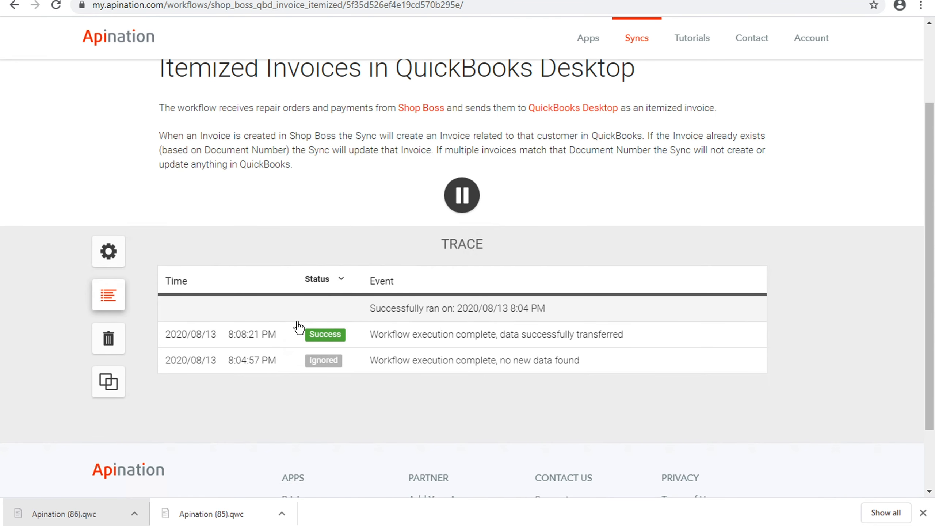
Switch to QuickBooks Web Connector, select the Apination QuickBooks Desktop Integrator-50 application and update it
click(246, 525)
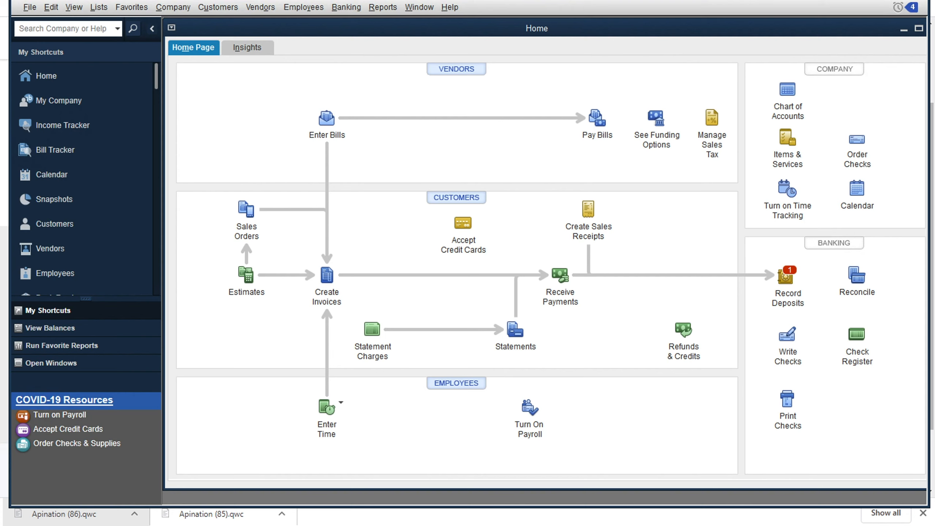
click(256, 525)
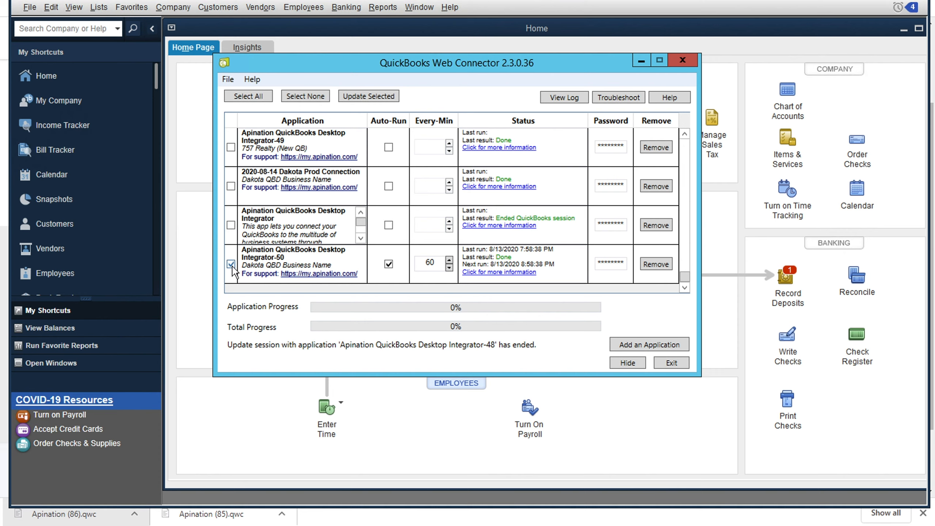
click(372, 96)
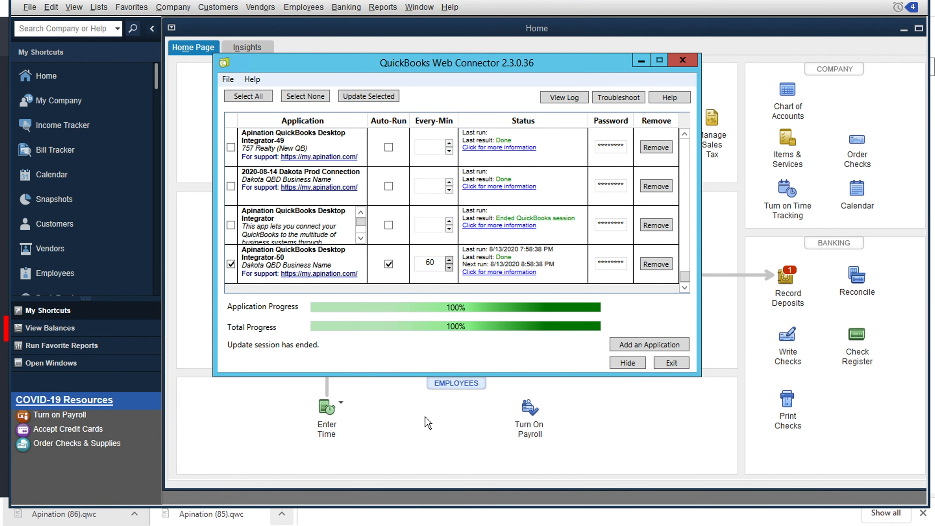
Open Create Invoices in QuickBooks Desktop, go back to the synced Shop Boss invoice and enlarge its window
click(425, 418)
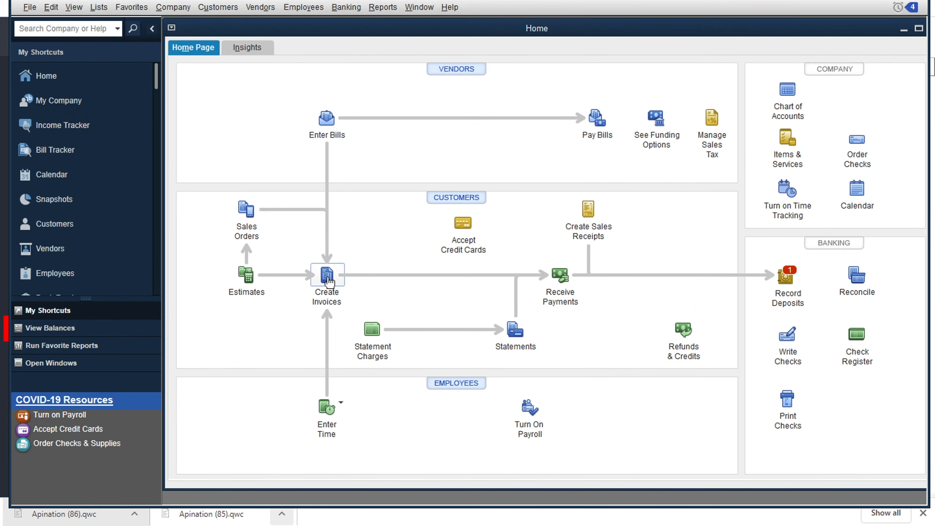
click(328, 282)
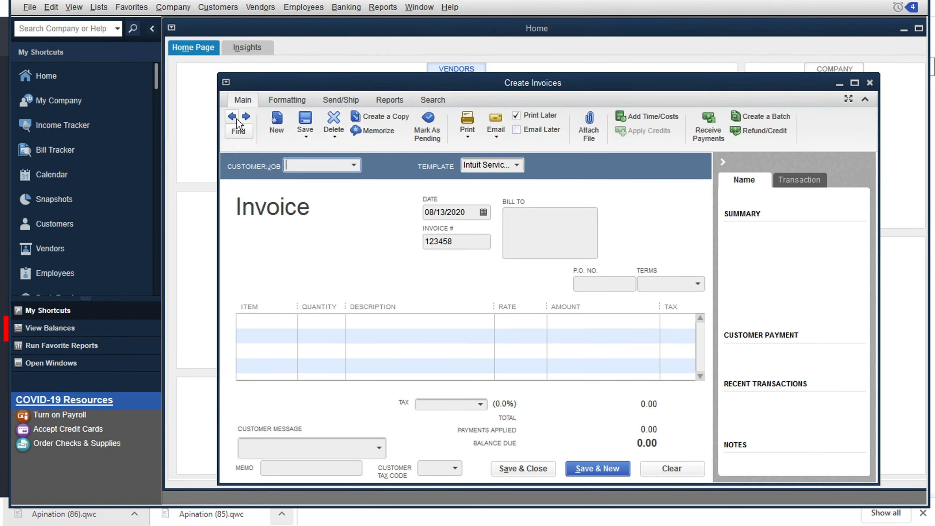
drag(323, 77, 245, 17)
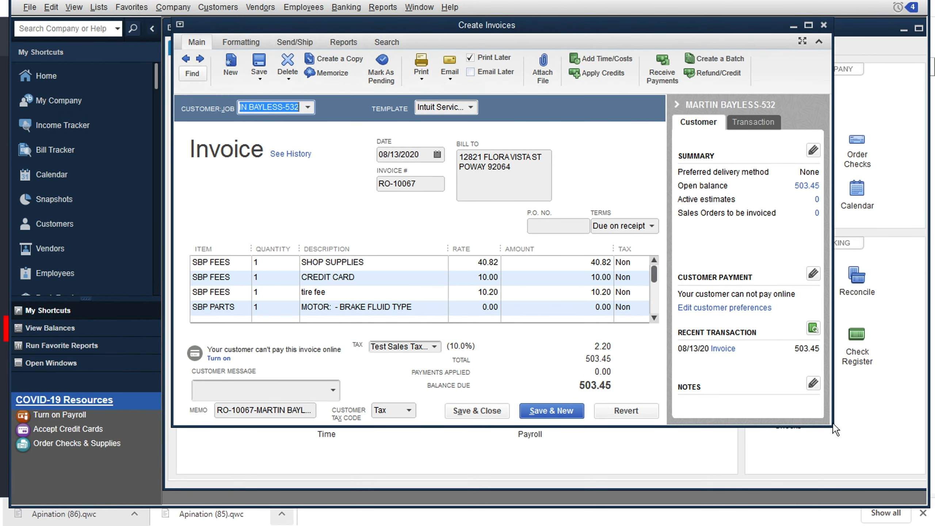
drag(833, 423, 909, 471)
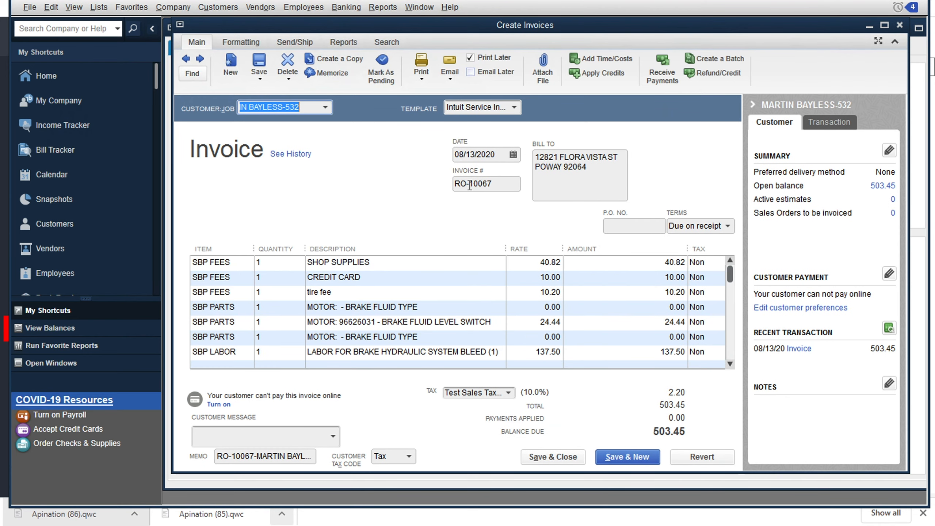
Copy the repair order number from the invoice number, search for it in Shop Boss and open the closed repair order to examine its totals
drag(469, 184, 501, 190)
key(ctrl+c)
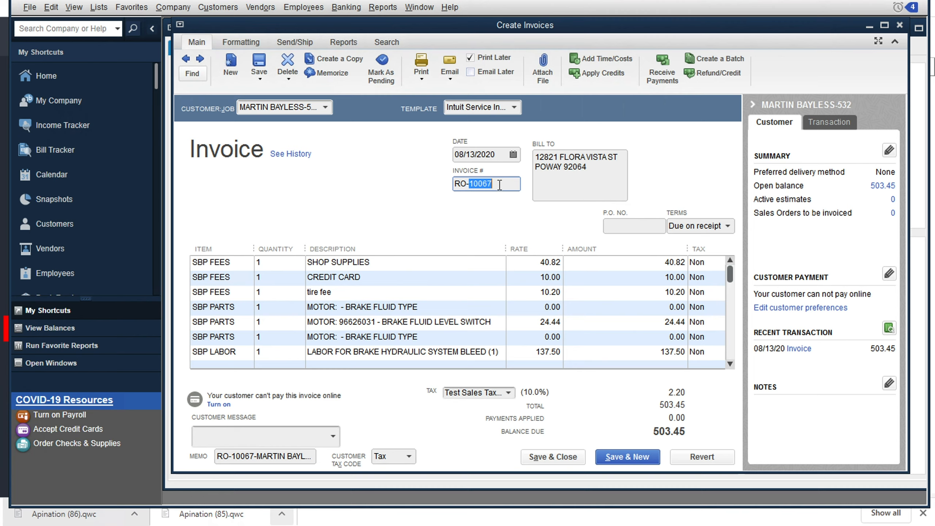
click(282, 523)
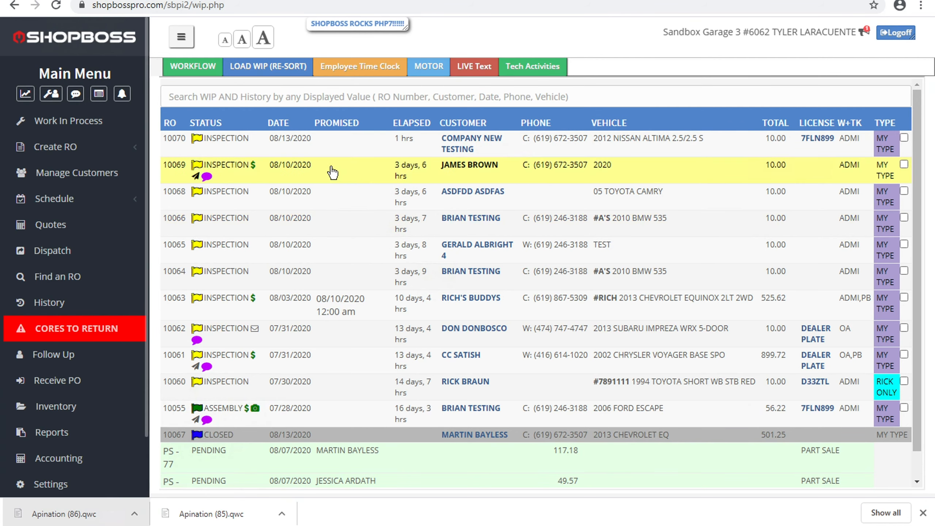
click(73, 277)
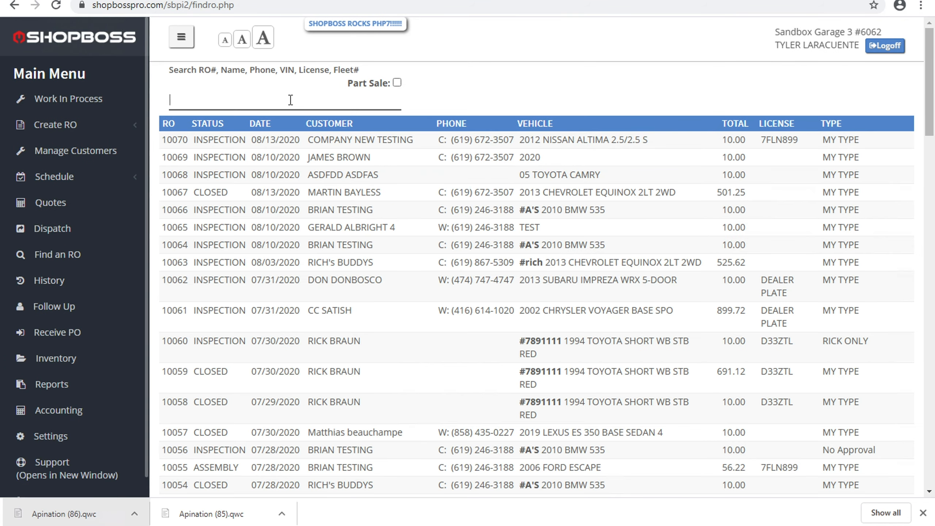
key(ctrl+v)
click(234, 145)
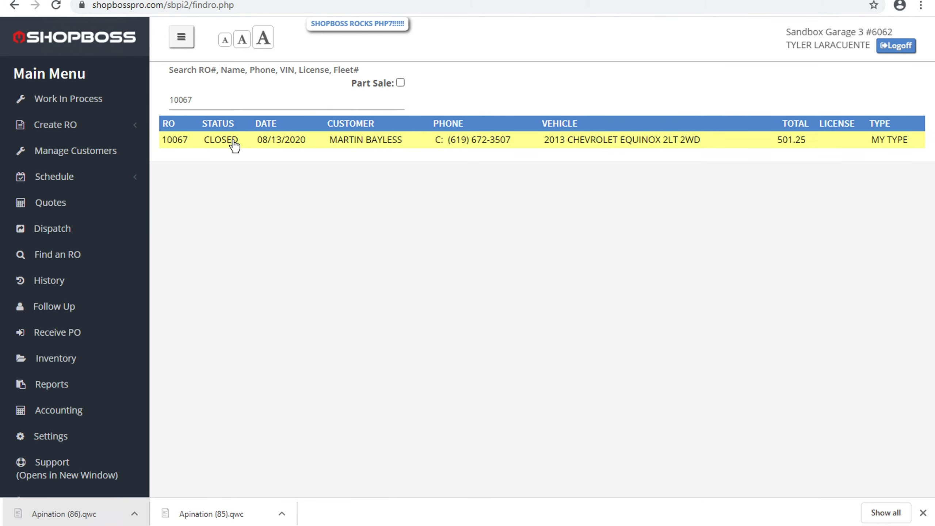
click(234, 144)
scroll(532, 146, down, 2)
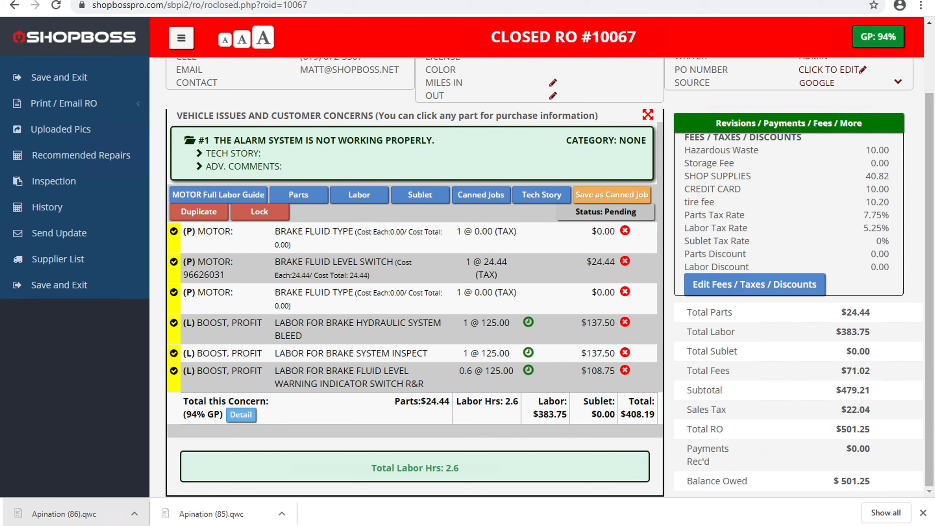
Return to the QuickBooks invoice and review its line items and the available sales tax items
click(184, 525)
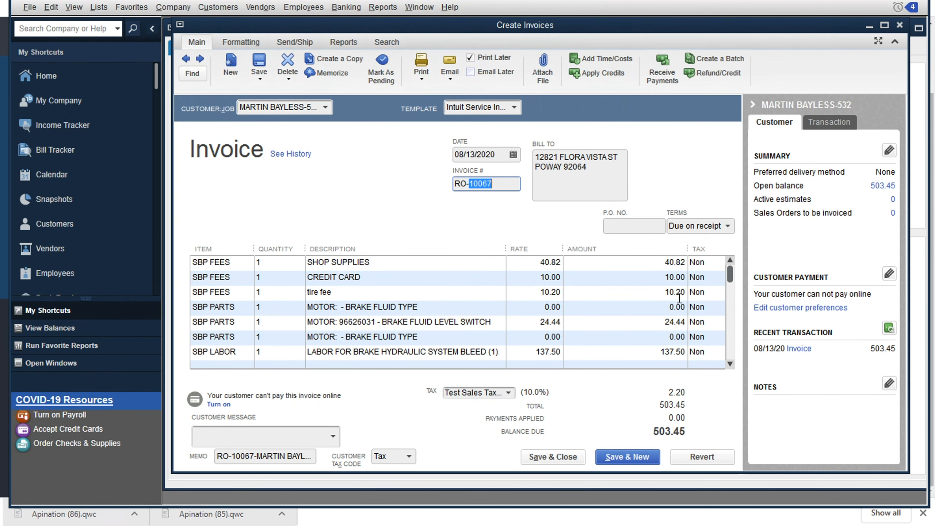
scroll(440, 264, down, 3)
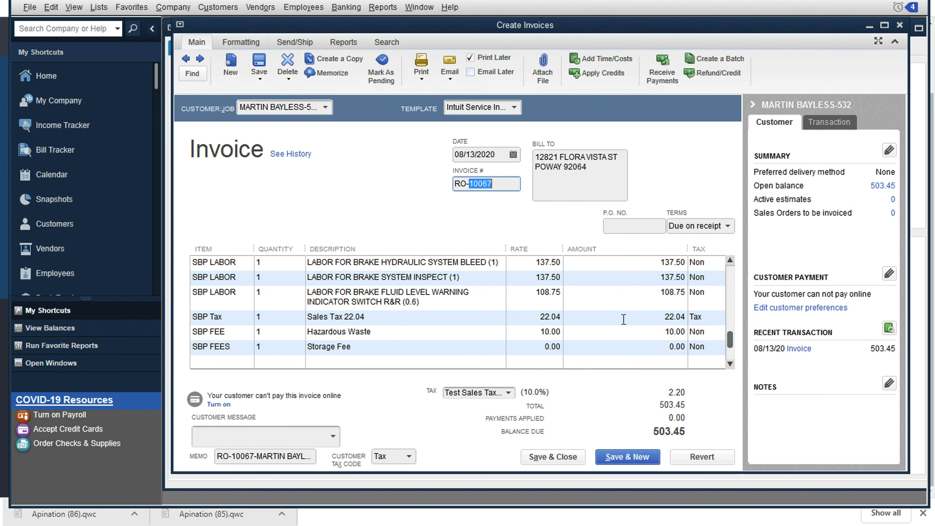
click(509, 393)
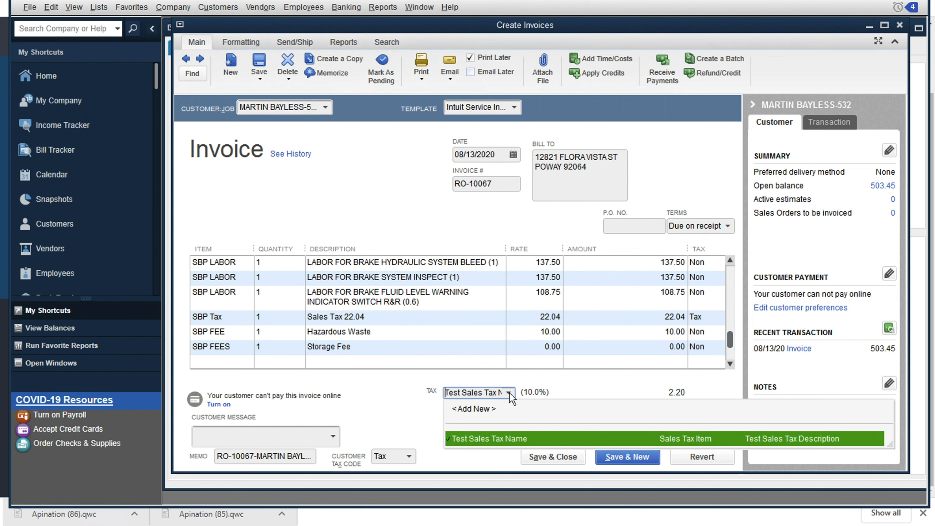
click(510, 393)
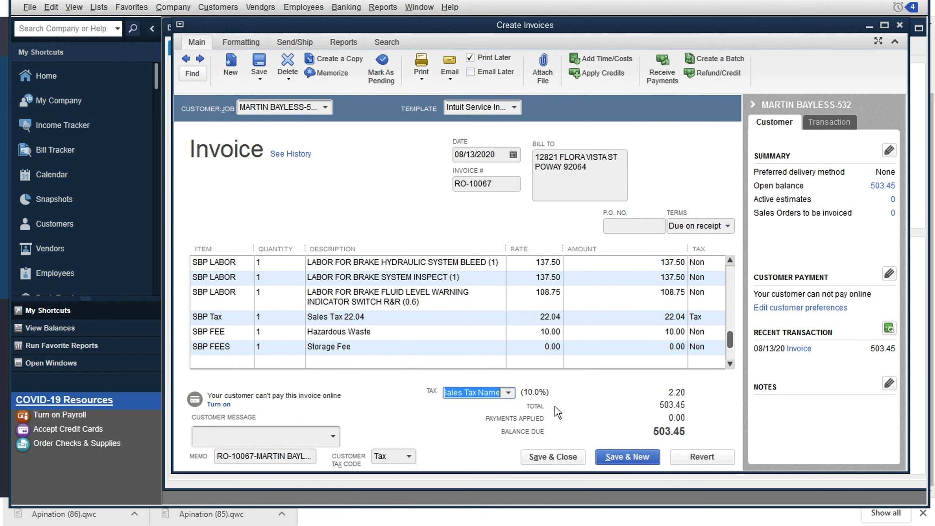
Set the invoice's customer tax code to Non for non-taxable sales
click(407, 457)
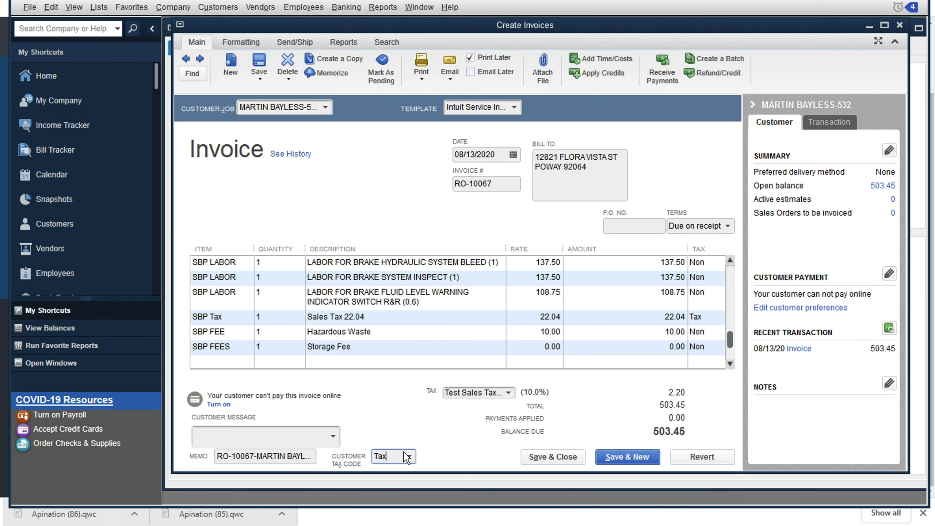
click(410, 457)
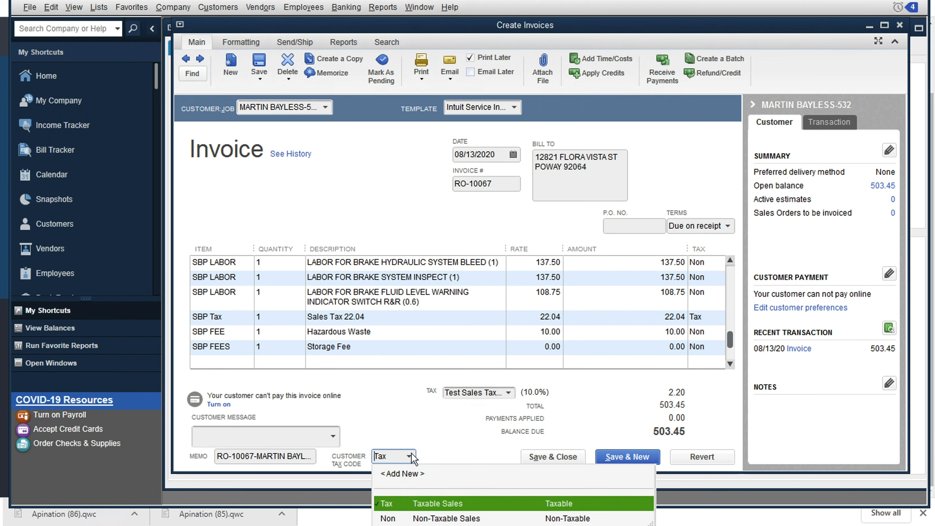
click(443, 519)
click(522, 221)
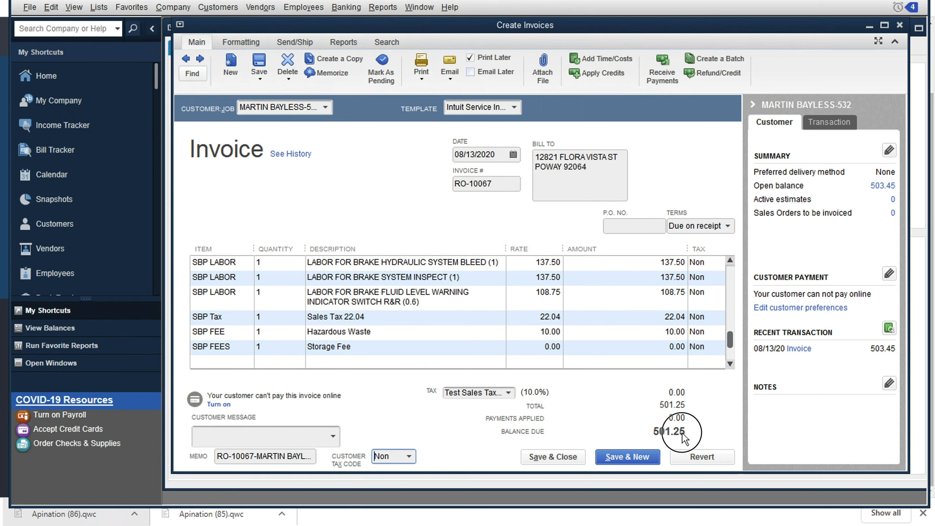
Compare the QuickBooks invoice's balance and line items with the closed Shop Boss repair order
click(461, 525)
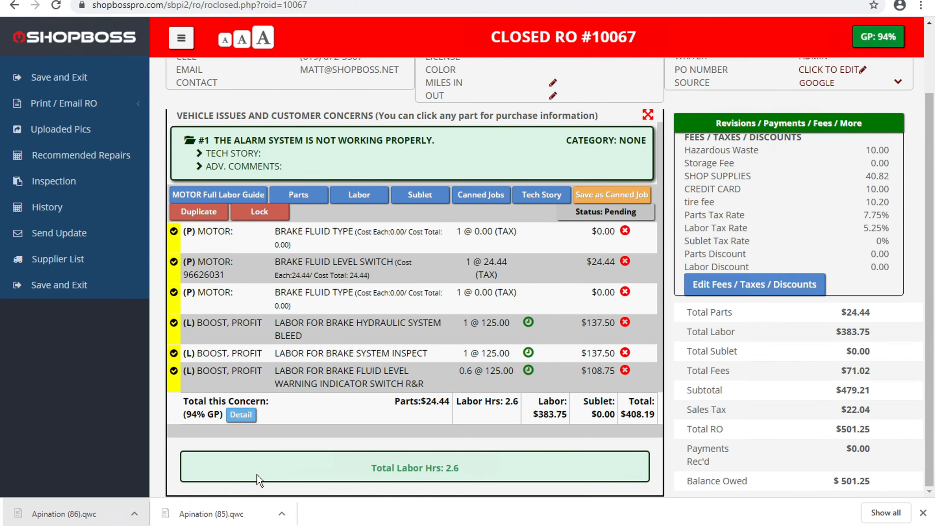
click(460, 524)
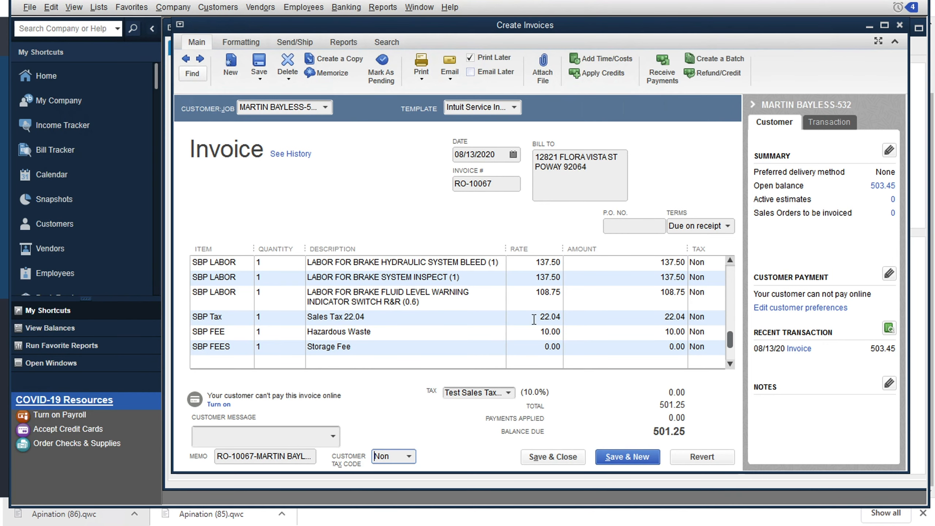
scroll(533, 319, down, 1)
scroll(534, 318, up, 3)
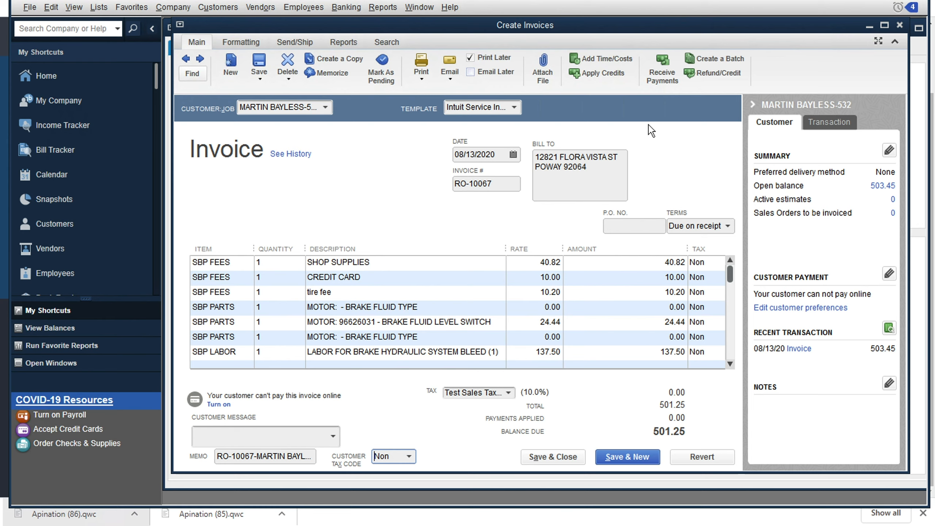
Switch to the closed repair order in Shop Boss and display its received payments
click(376, 517)
scroll(472, 244, up, 2)
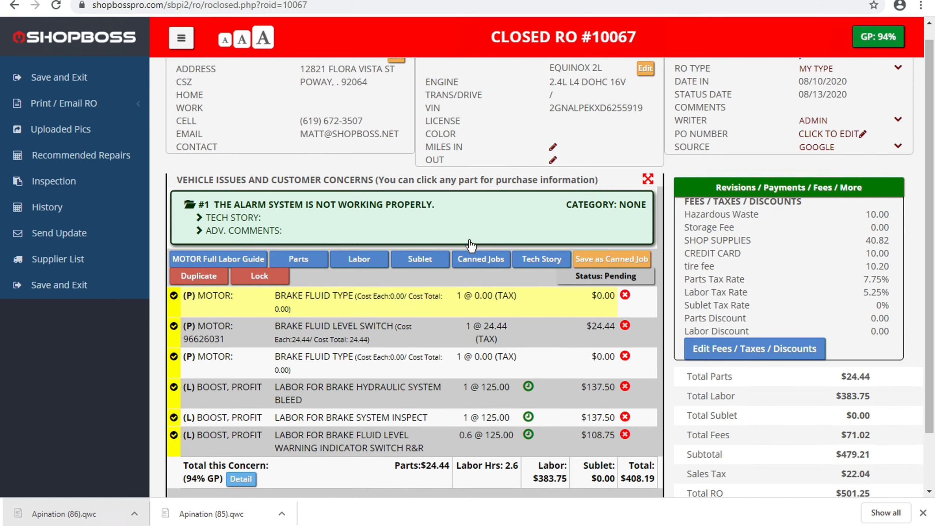
click(782, 190)
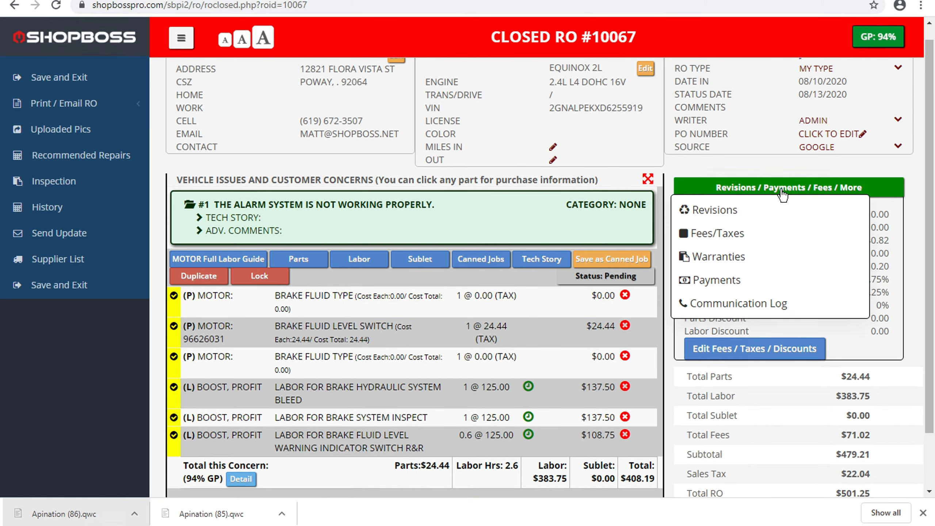
click(750, 285)
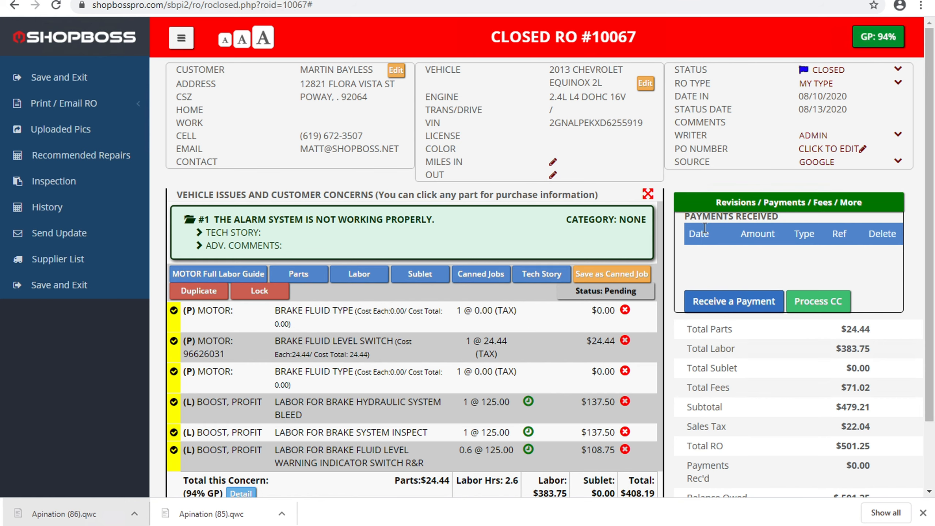
scroll(723, 272, down, 1)
scroll(733, 292, up, 1)
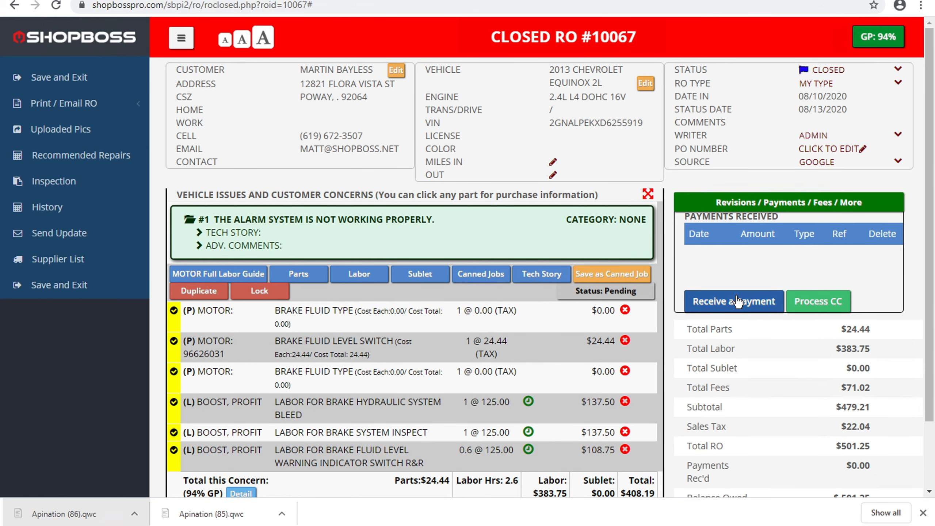
Copy the closed repair order's number from the page address, save and exit the order, and reopen it with status FINAL in the settings
click(305, 8)
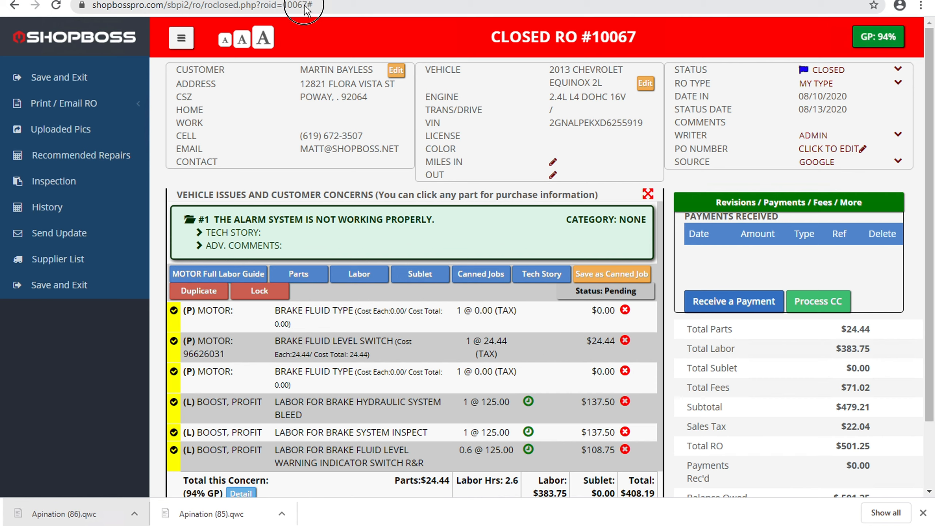
drag(305, 8, 285, 6)
click(311, 5)
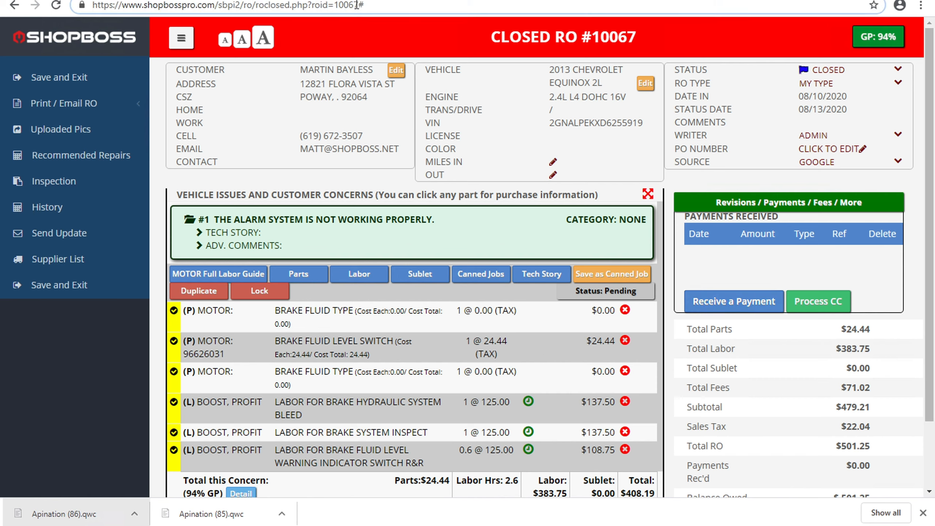
drag(357, 5, 335, 5)
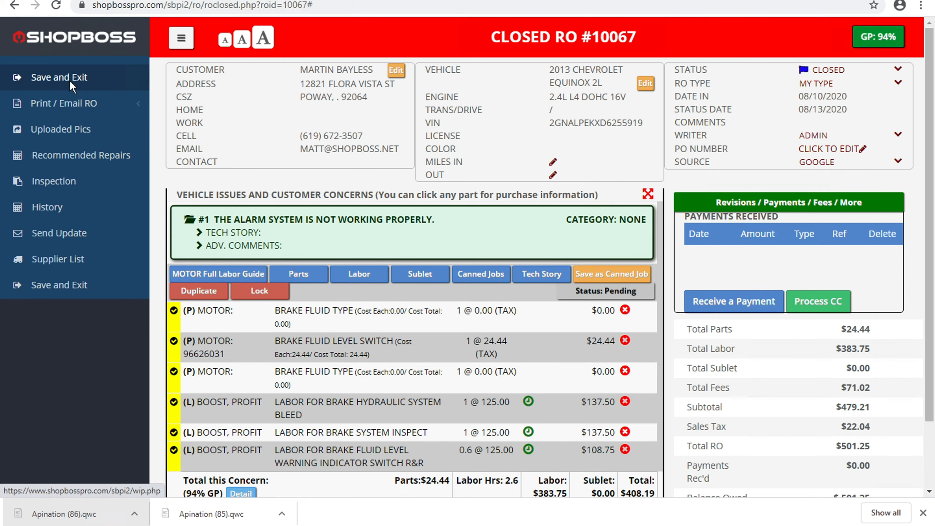
click(71, 87)
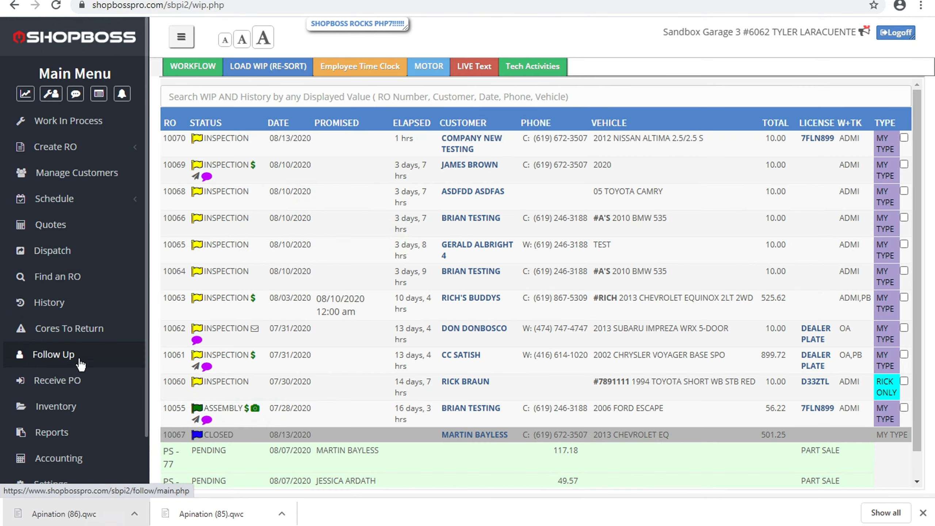
scroll(65, 405, down, 2)
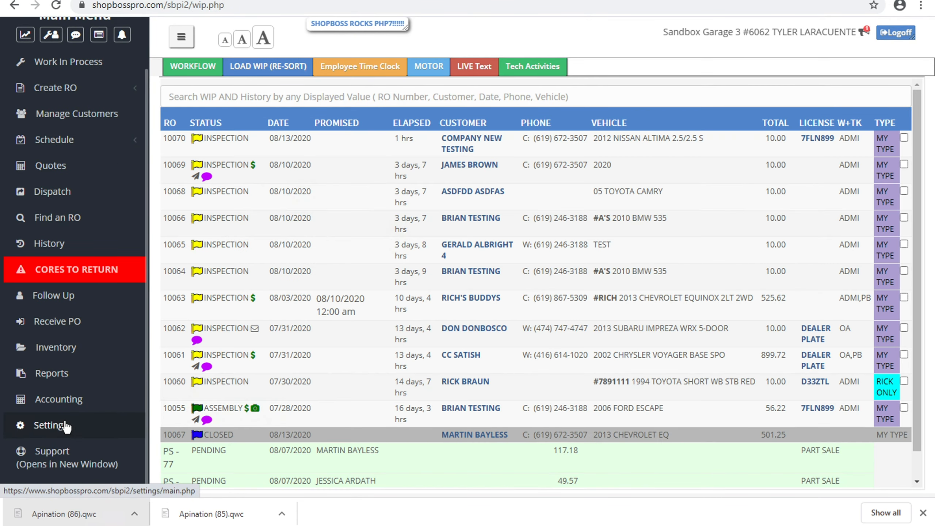
click(65, 424)
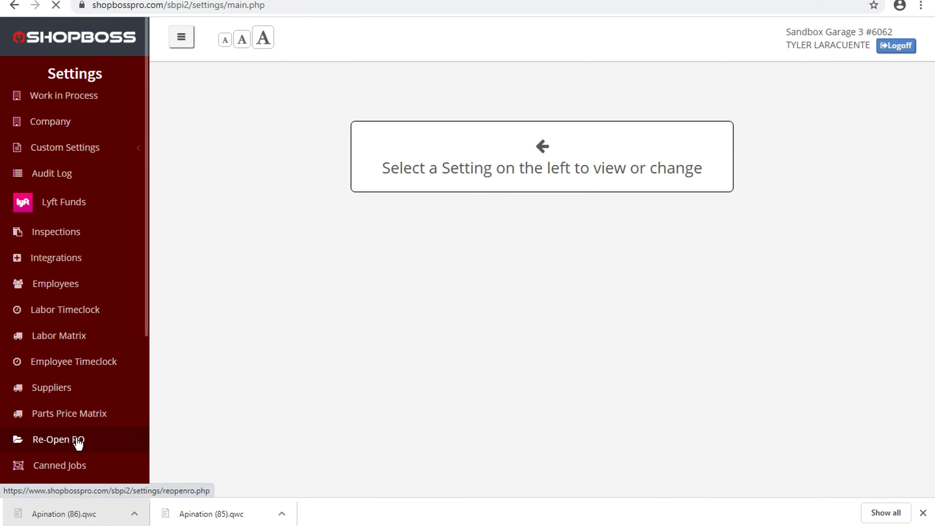
click(59, 440)
text(10067)
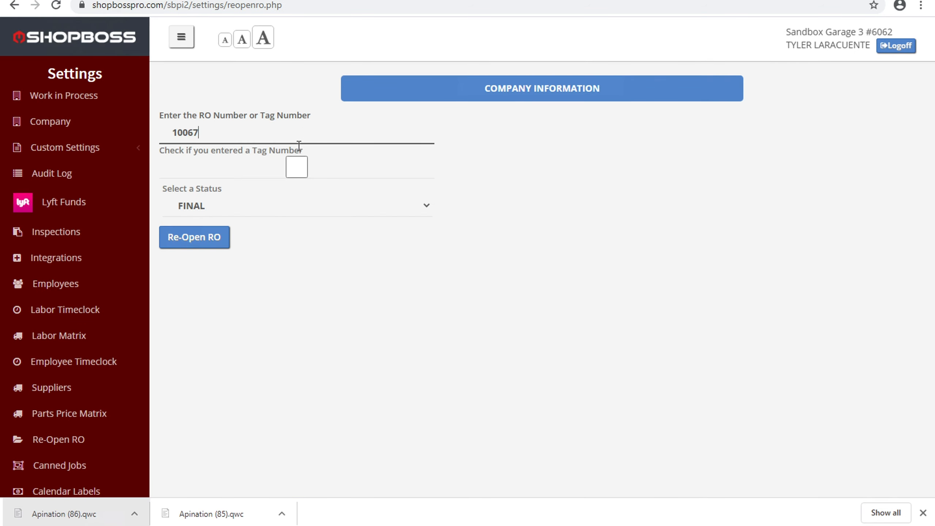
click(202, 234)
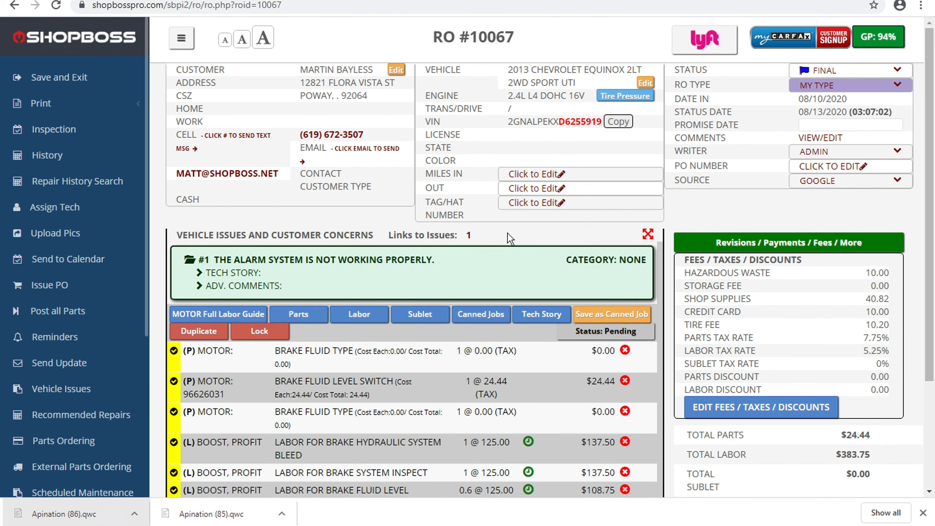
Record a payment of 25 dated 08/13/2020 with payment type ACCOUNT on the reopened repair order
click(764, 241)
click(723, 339)
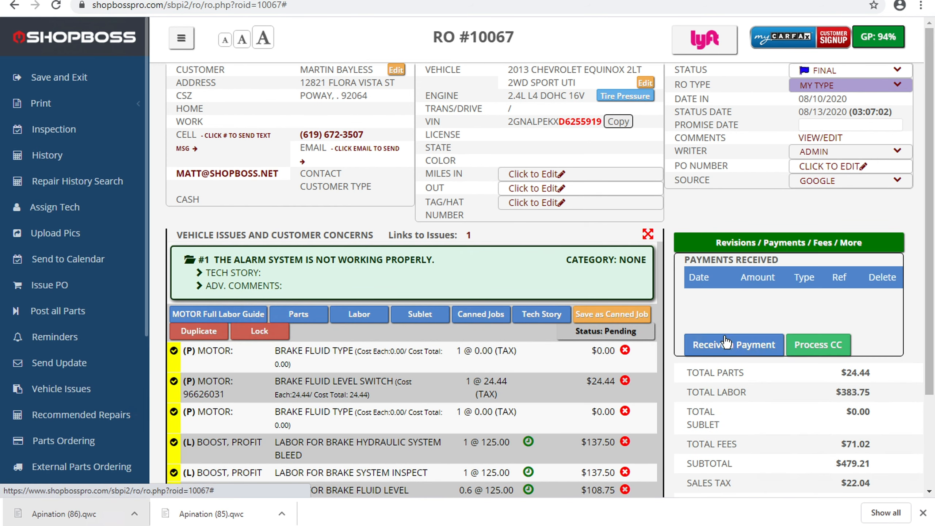
click(742, 346)
click(356, 111)
text(25)
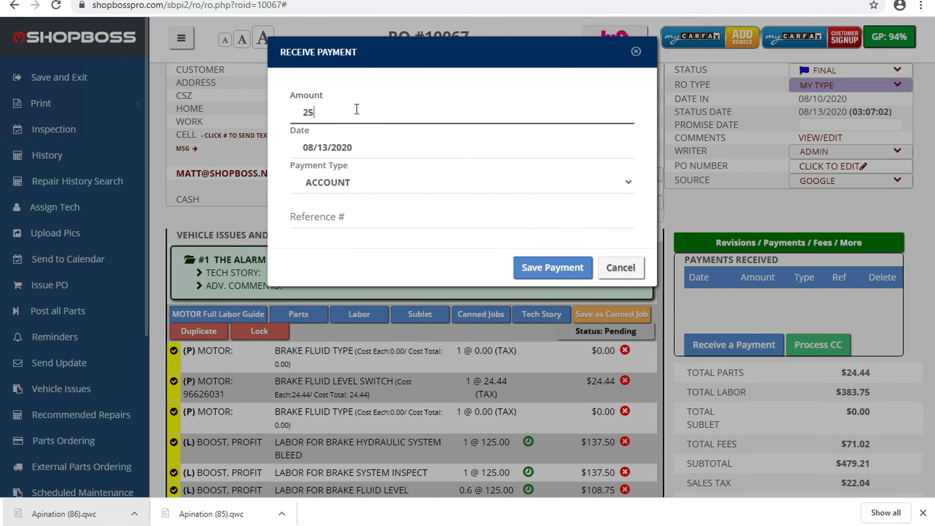
click(381, 147)
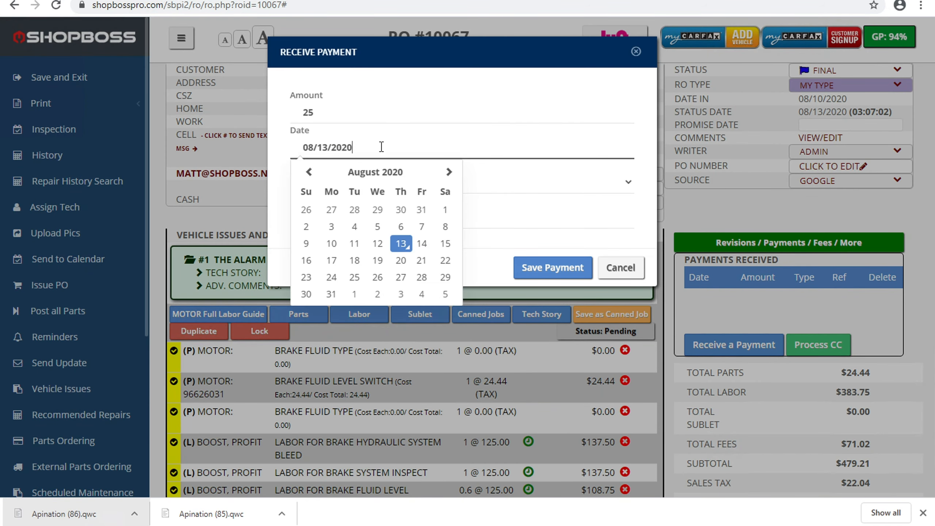
click(492, 178)
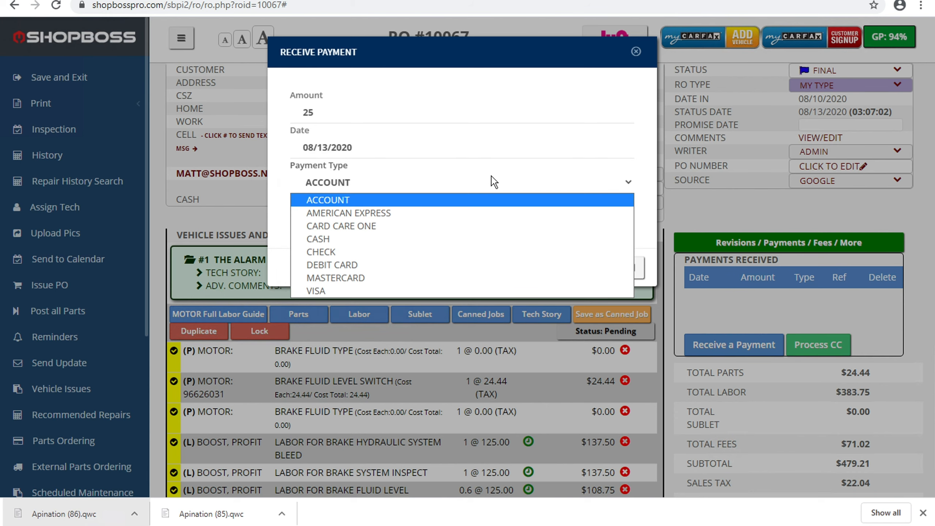
click(553, 203)
click(559, 266)
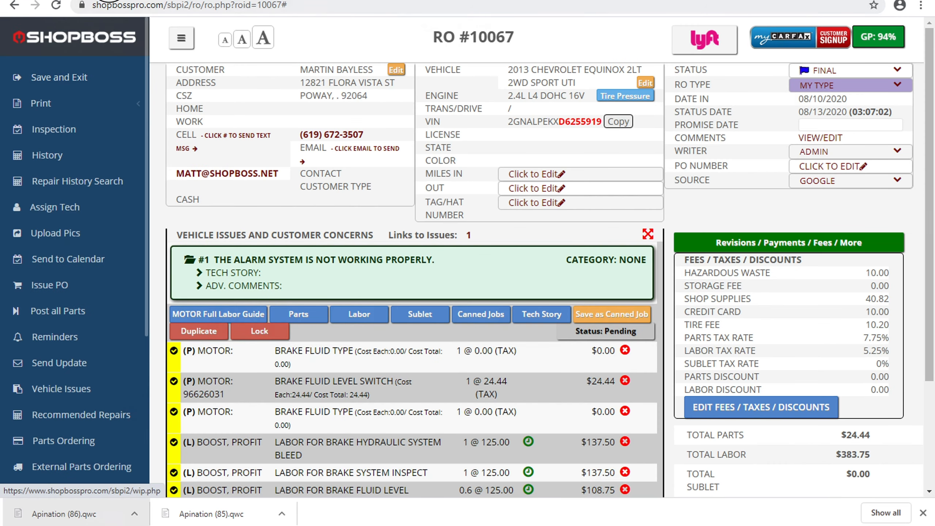
Switch to API Nation and open the active workflow Sync Shop Boss Payments to QuickBooks Desktop
click(118, 1)
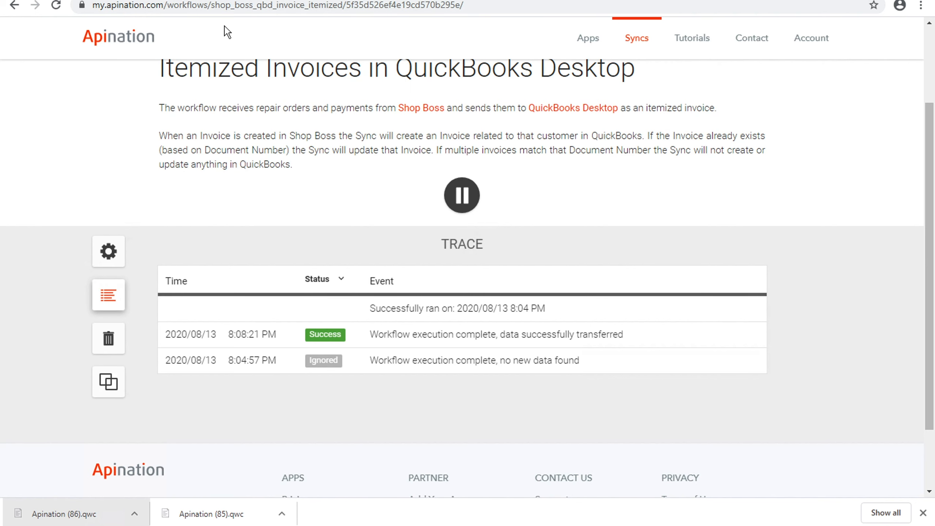
click(14, 6)
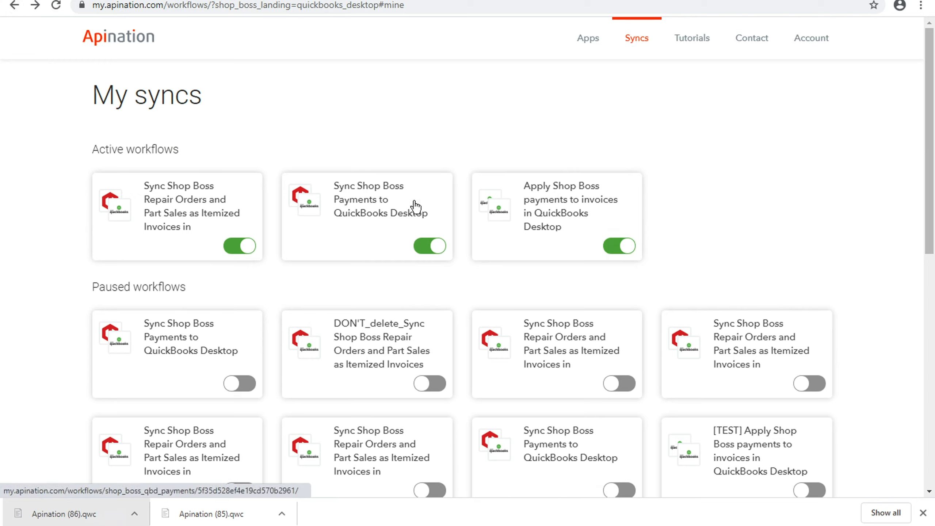
click(381, 214)
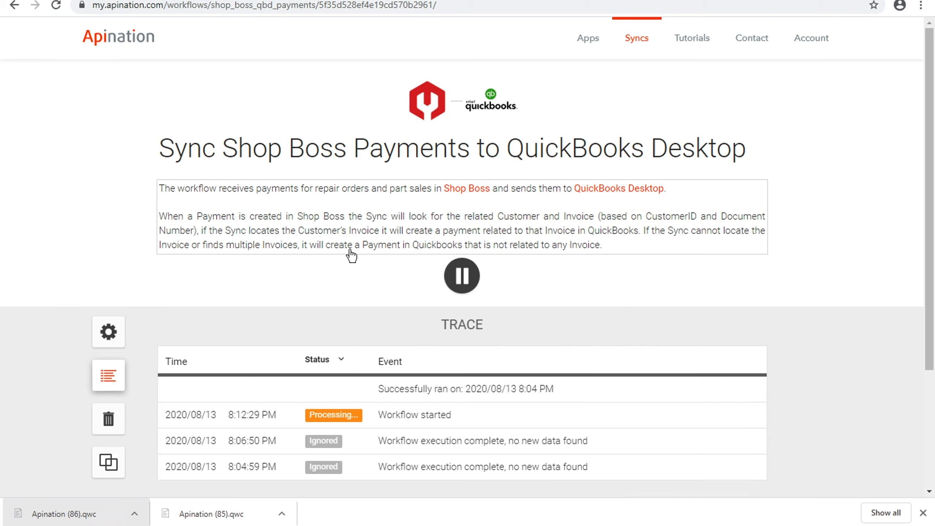
Look back at the QuickBooks invoice and the reopened Shop Boss repair order, and return to the API Nation payments workflow
mouse_move(236, 525)
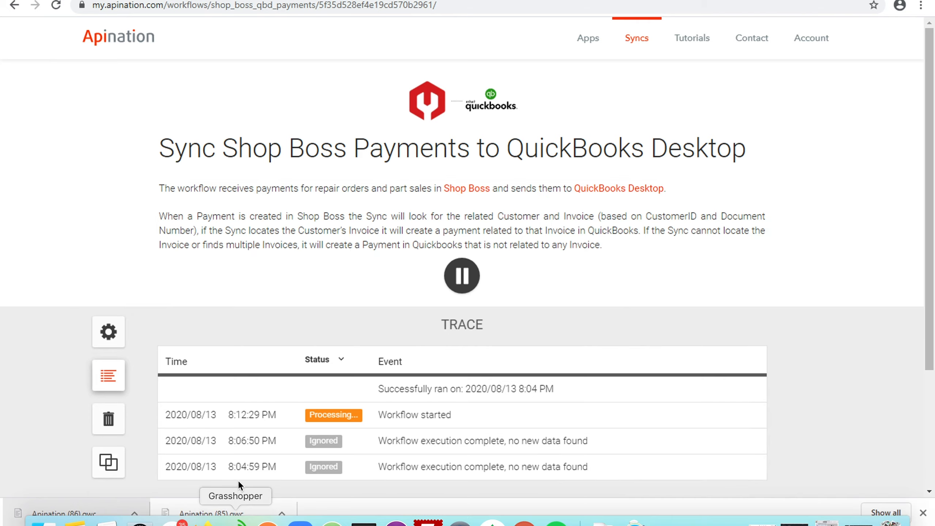
click(172, 524)
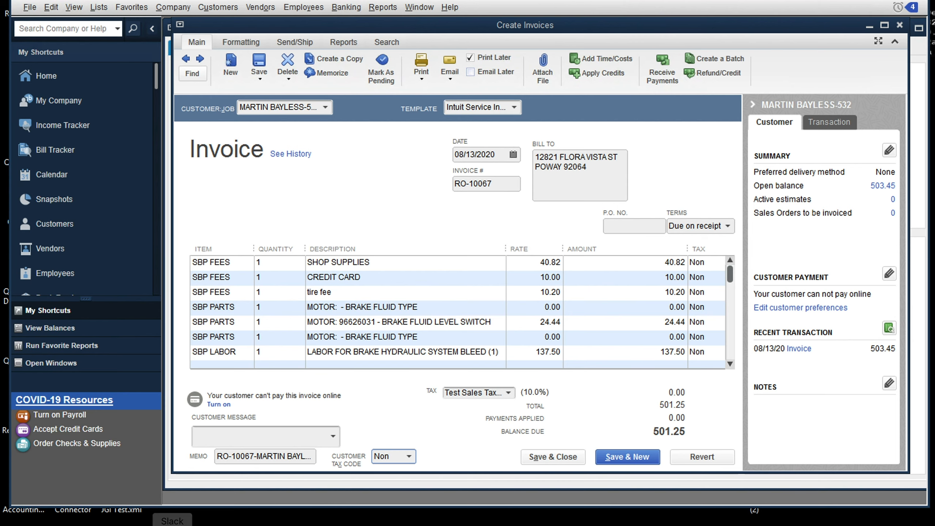
mouse_move(176, 525)
click(195, 459)
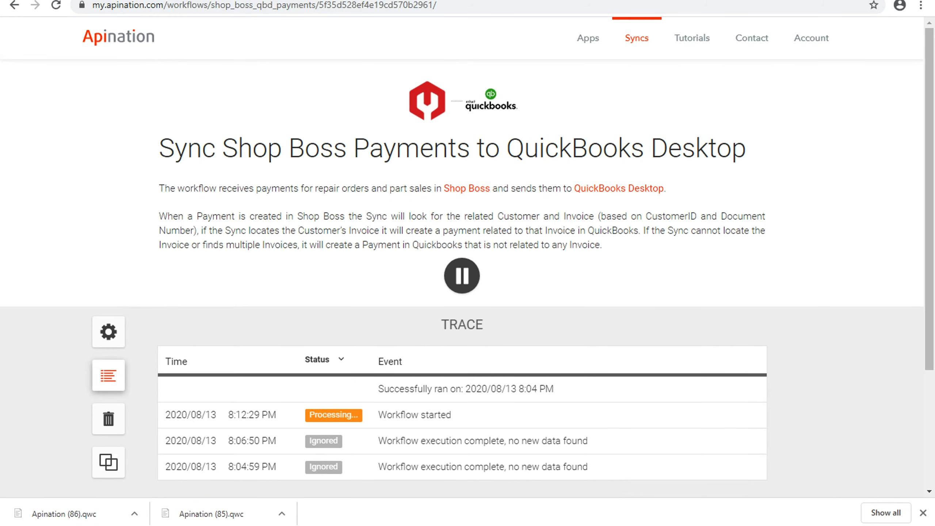
click(258, 2)
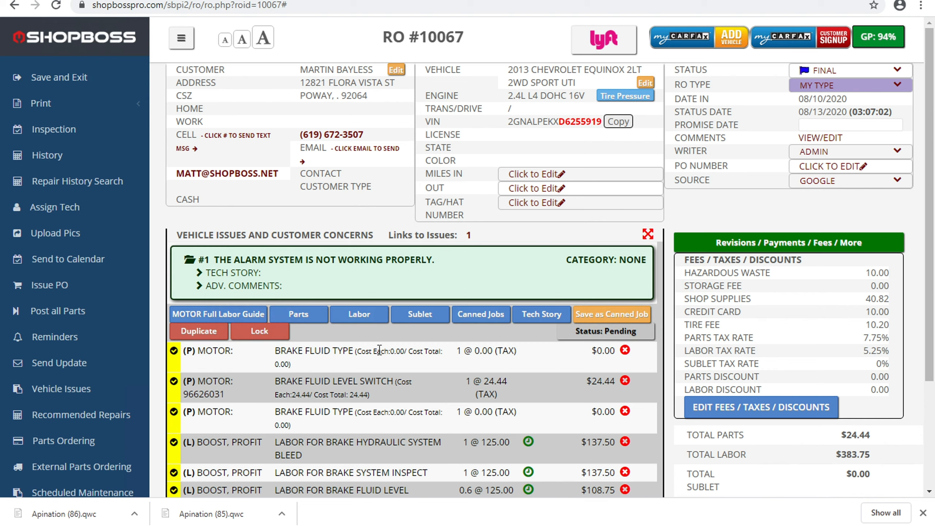
click(142, 2)
Refresh the payments workflow's trace and examine the individual events of the latest run
click(108, 375)
scroll(480, 349, down, 2)
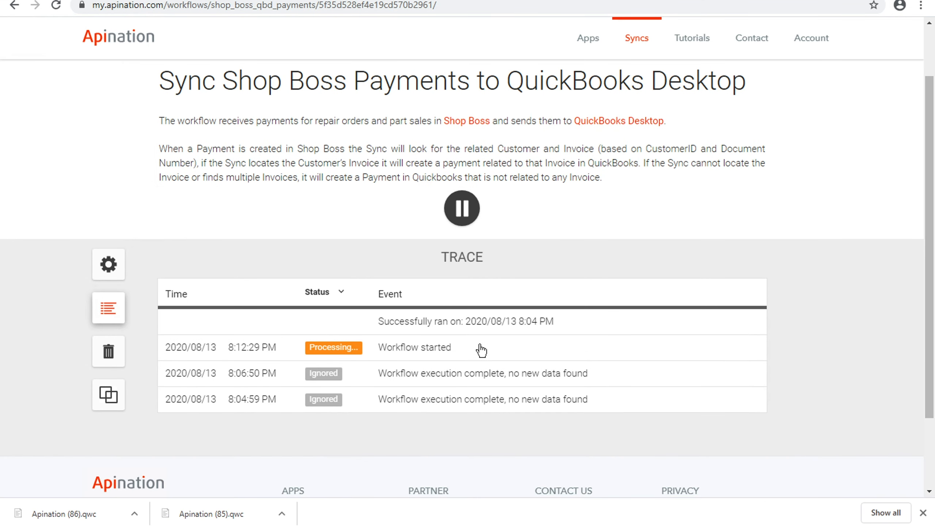
click(472, 358)
scroll(666, 192, down, 1)
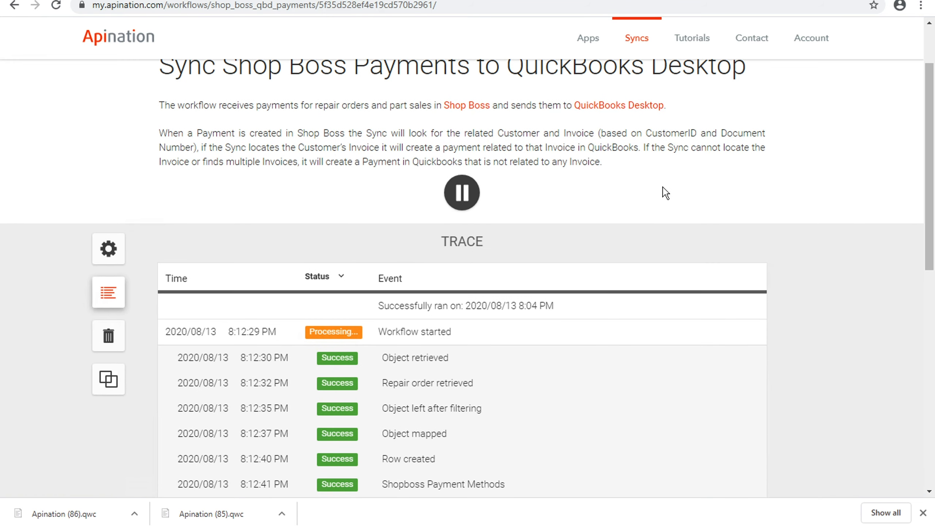
click(501, 328)
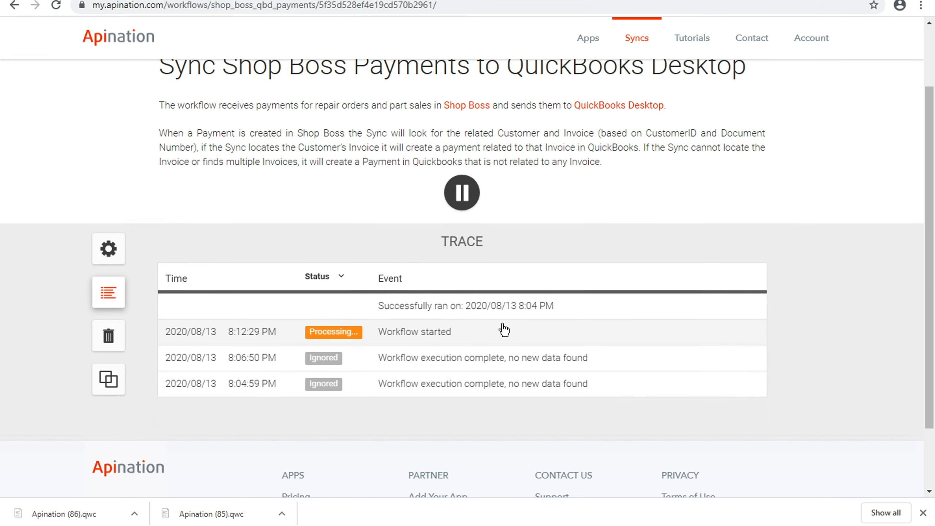
click(121, 295)
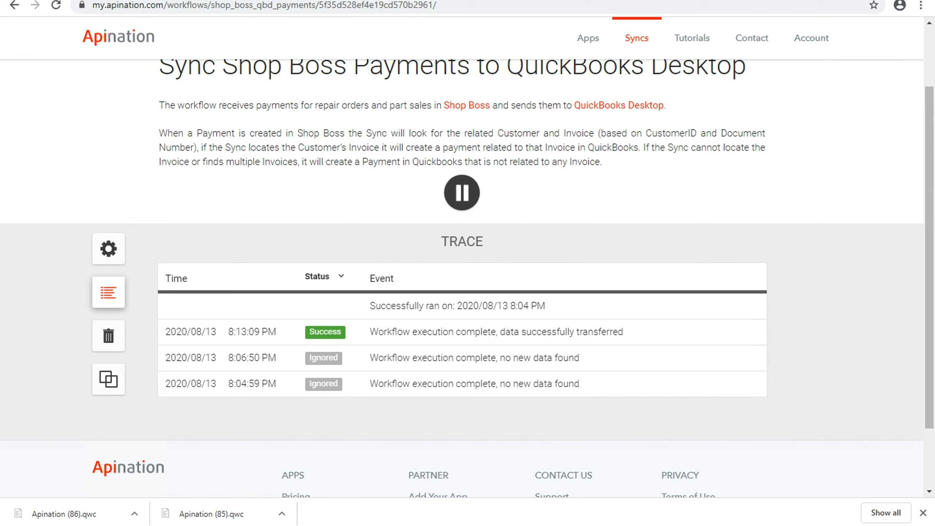
Switch to QuickBooks Web Connector and run an update for the selected Apination QuickBooks Desktop Integrator-50 application
key(alt+Tab)
click(260, 525)
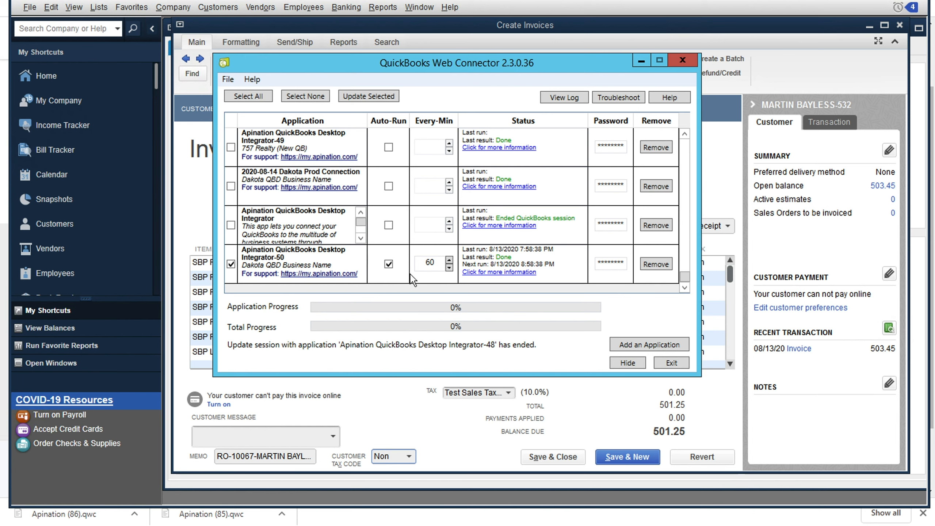
click(383, 98)
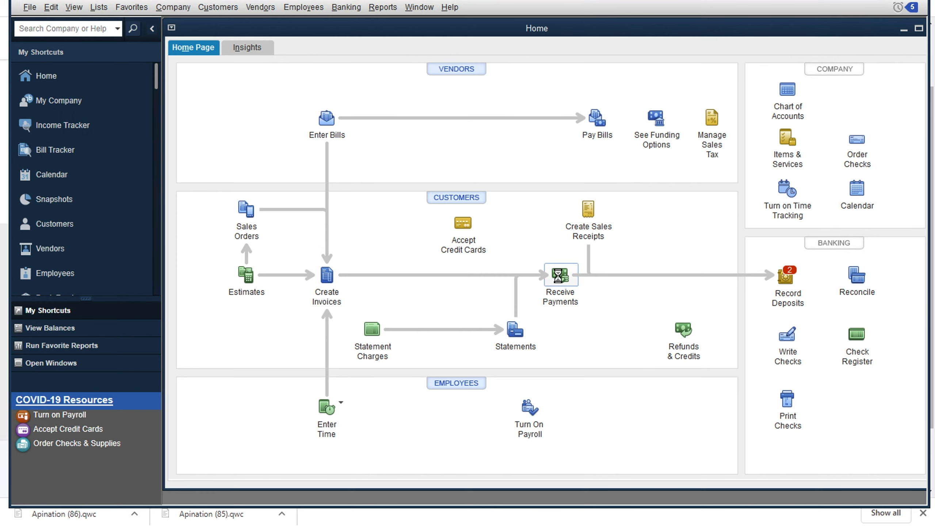
Open Receive Payments from the QuickBooks home page and go back to the latest customer payment to examine its details
click(559, 275)
click(301, 87)
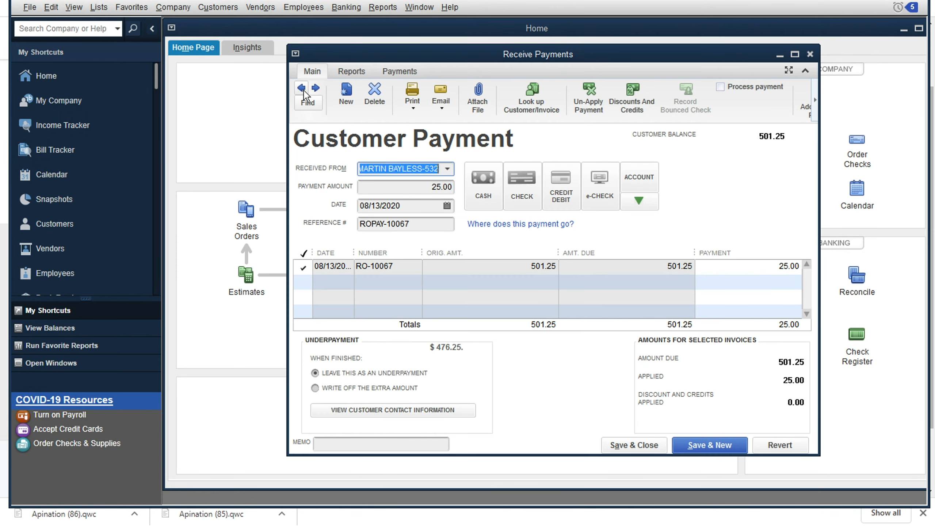
drag(530, 54, 429, 27)
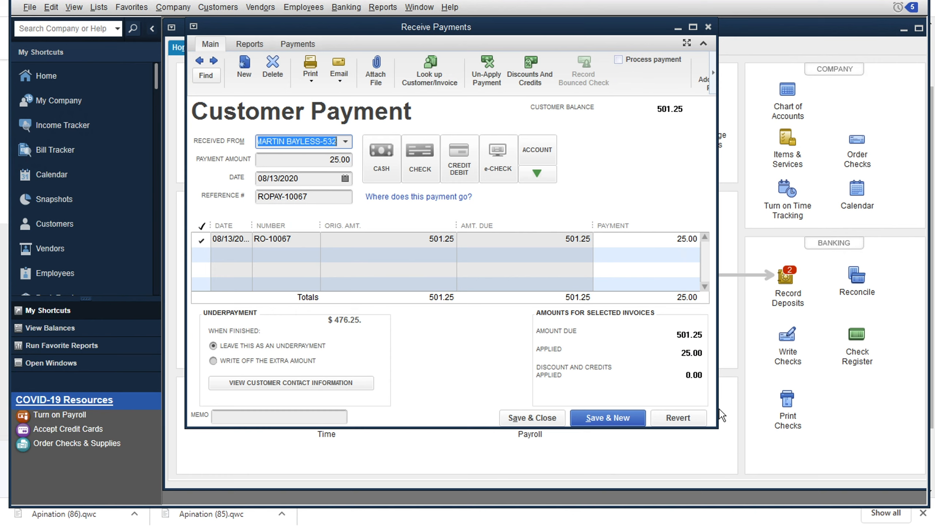